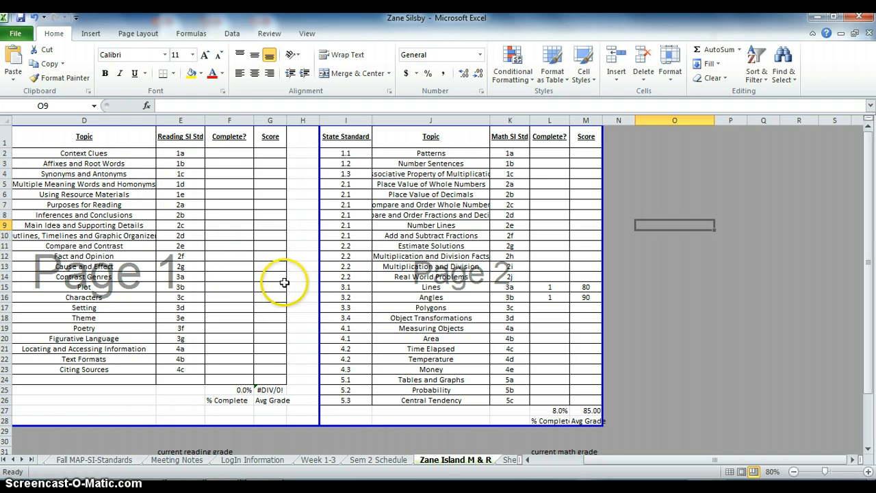
Fit the widths of the reading and math Topic columns to their contents.
double_click(158, 122)
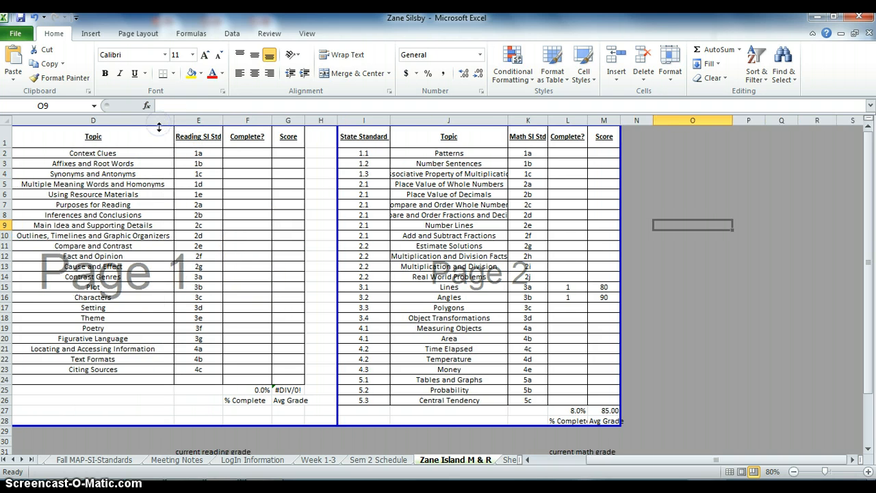
double_click(508, 121)
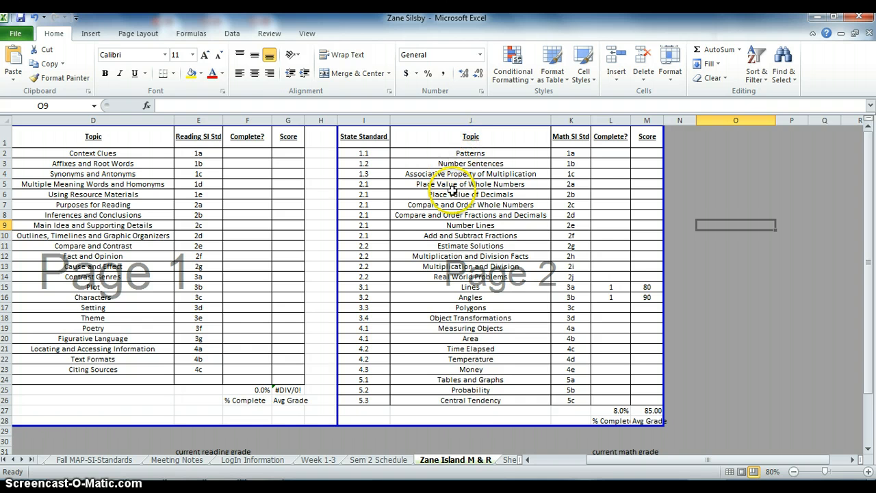
left_click(568, 152)
left_click(569, 164)
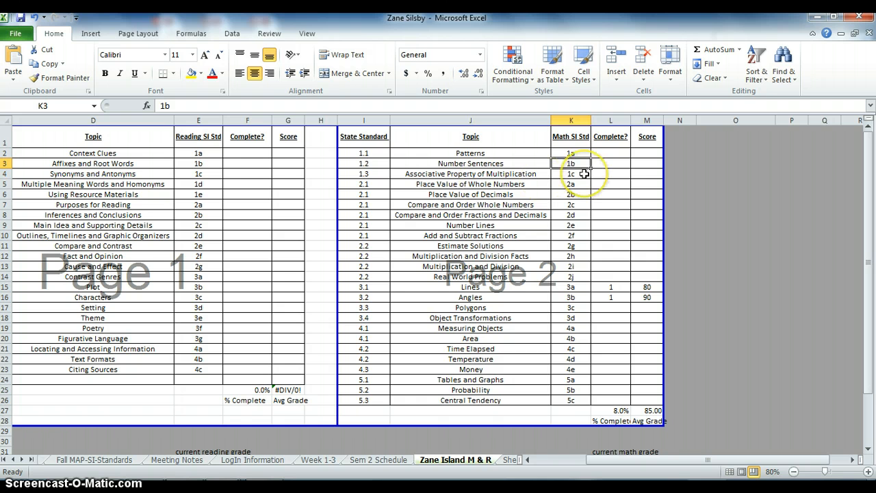
left_click(606, 153)
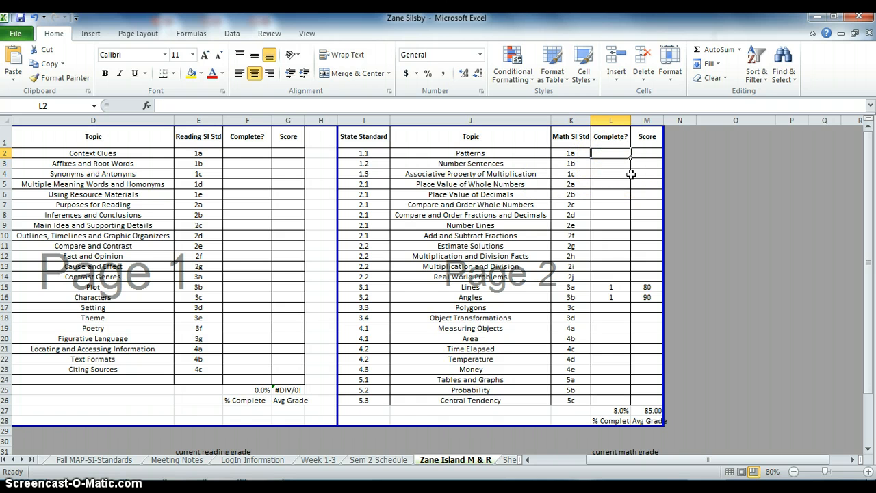
left_click(642, 150)
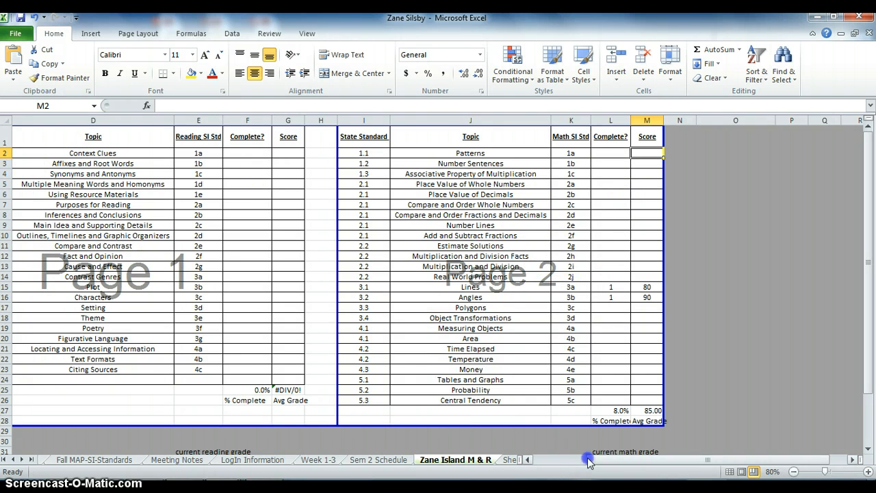
Replace the name in A1:A2 with the student's first name in A1 and last name in A2.
left_click_drag(587, 460, 541, 460)
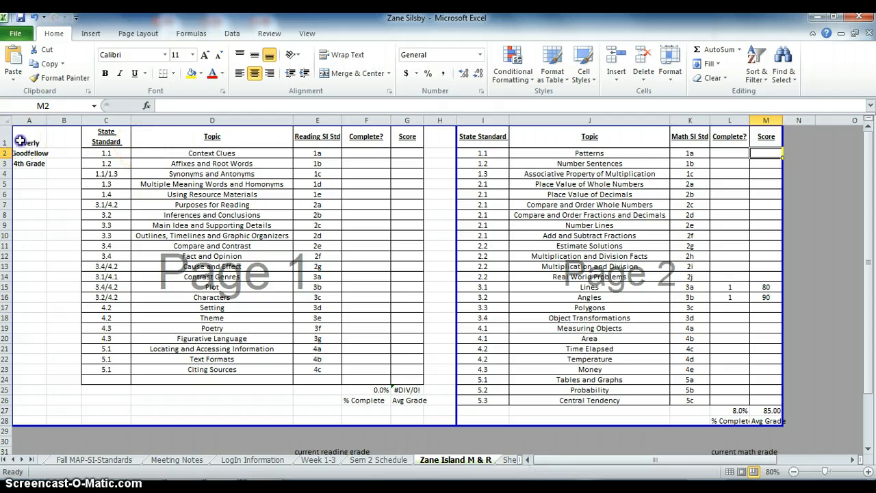
left_click_drag(20, 141, 26, 157)
key("Delete")
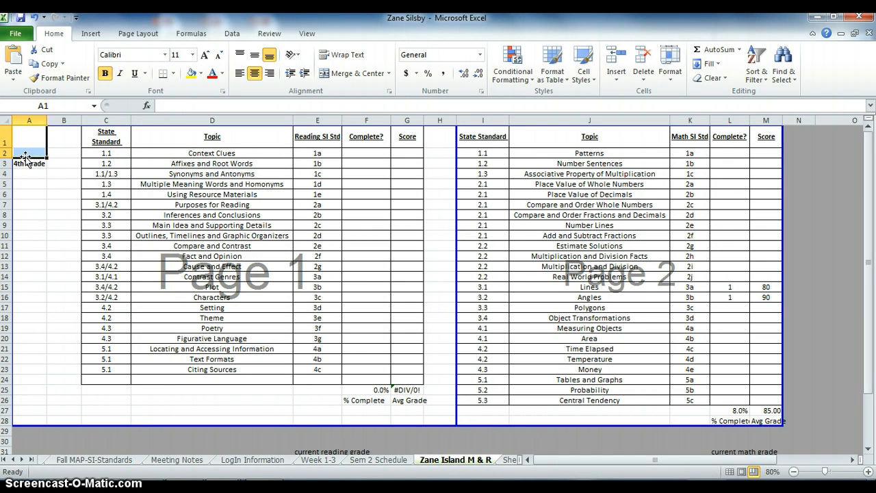
key("Return")
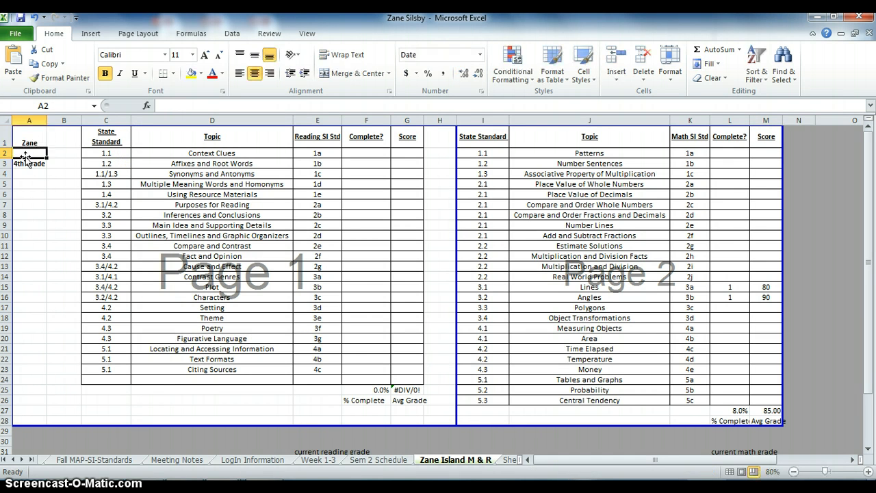
key("Return")
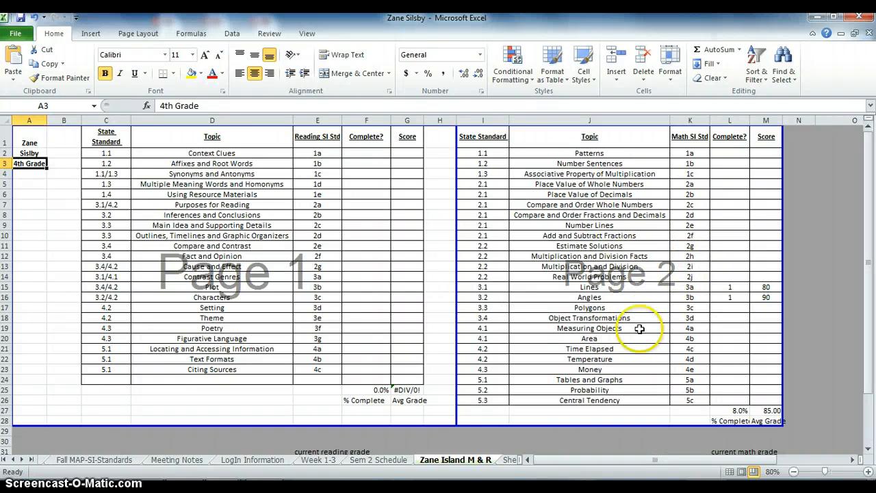
Locate the Time Elapsed topic in the math table and its Math SI Std code.
left_click(552, 351)
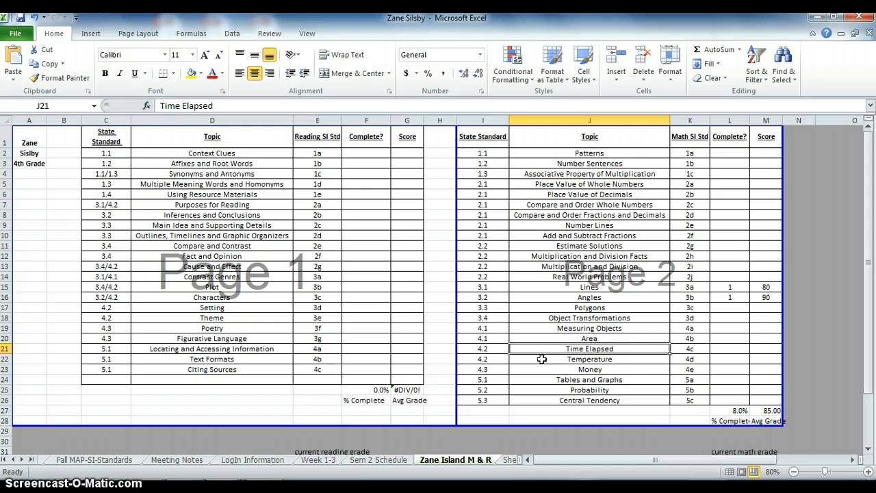
scroll(542, 358, "down", 1)
scroll(571, 322, "up", 1)
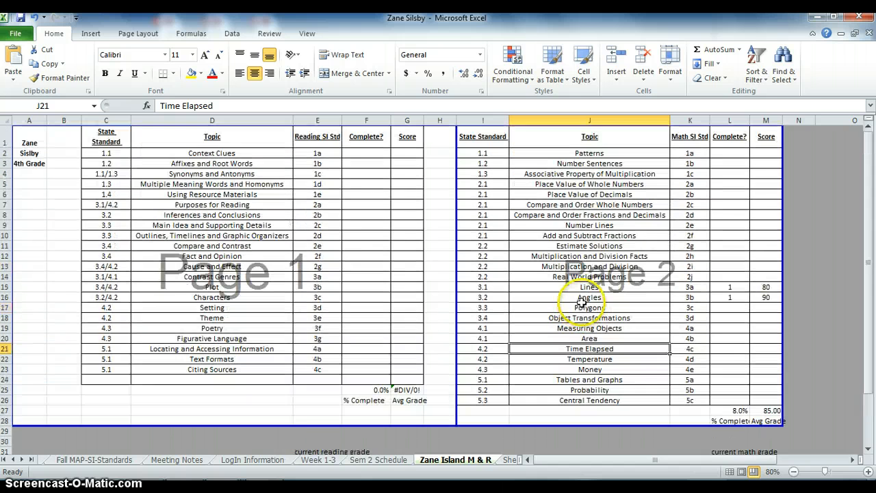
left_click(702, 351)
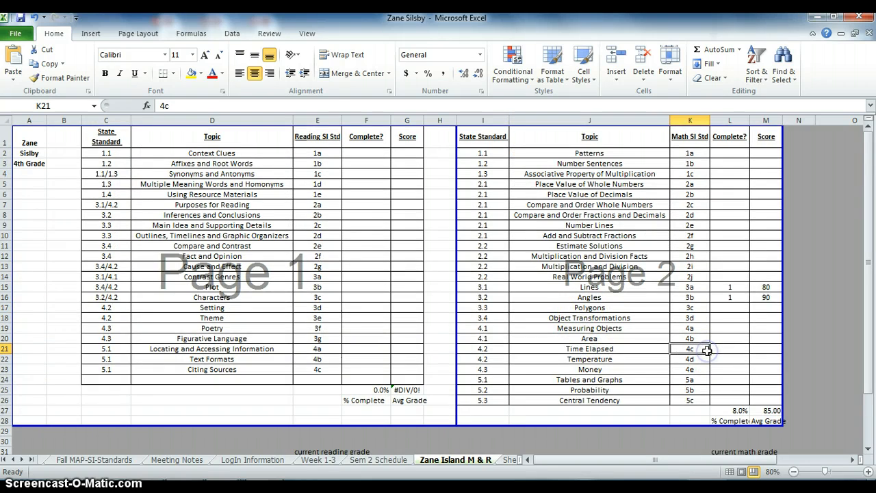
Switch to Chrome and log in to Study Island with the student's saved username.
key("alt+Tab")
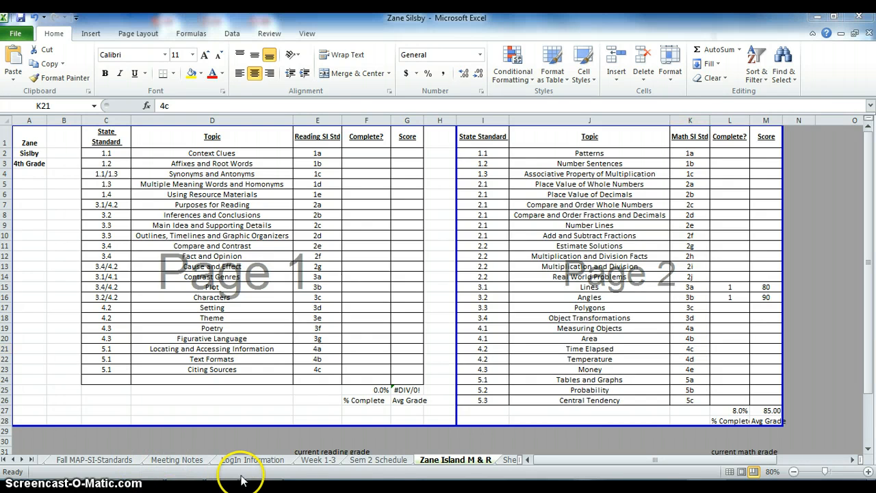
key("alt+Tab")
key("alt+Tab")
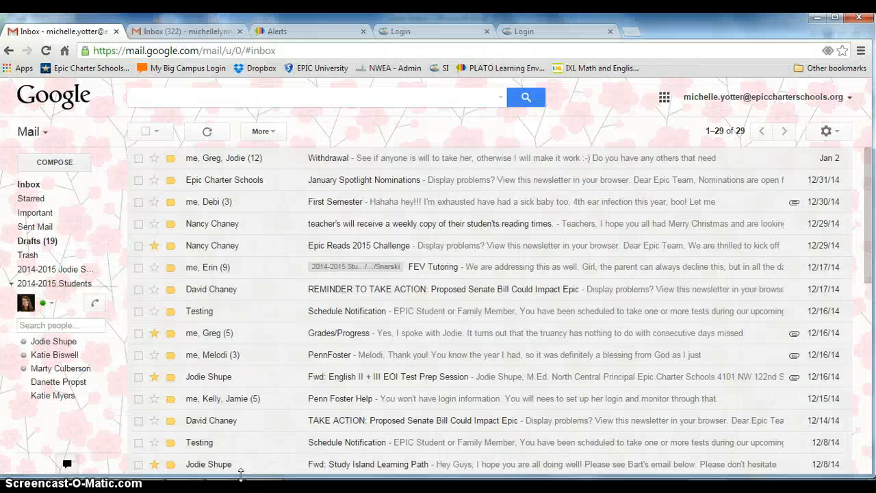
left_click(404, 31)
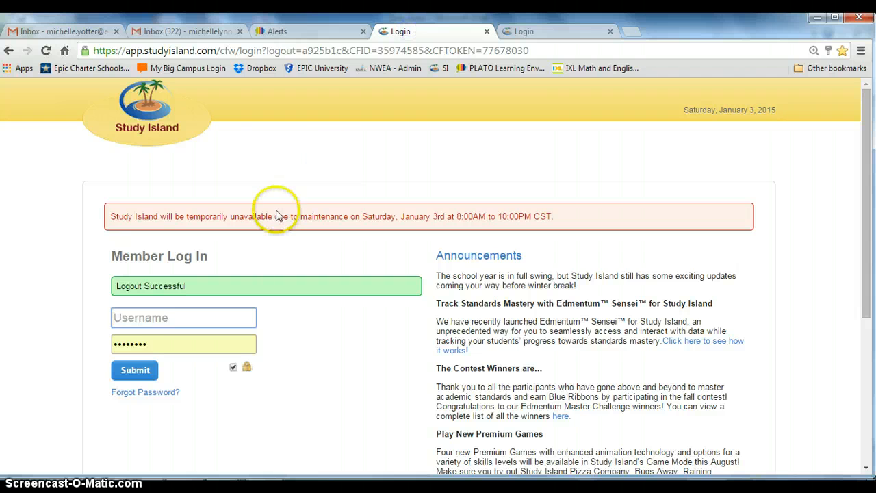
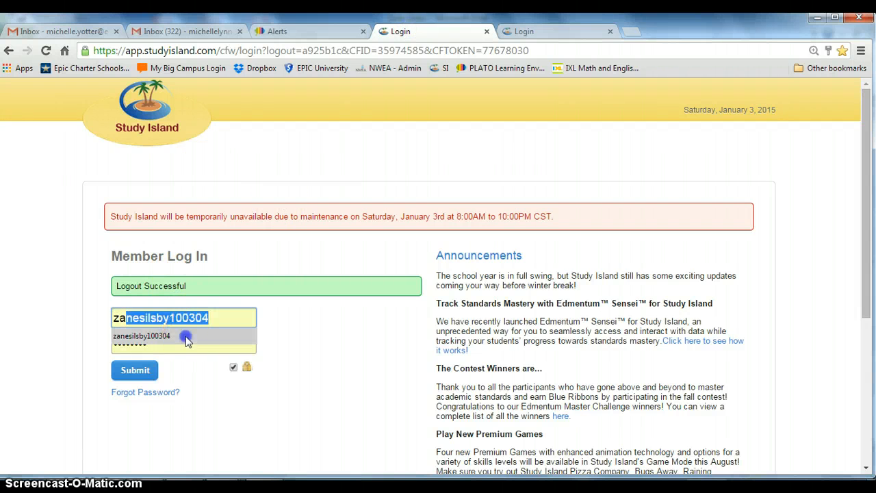
left_click(185, 337)
left_click(132, 370)
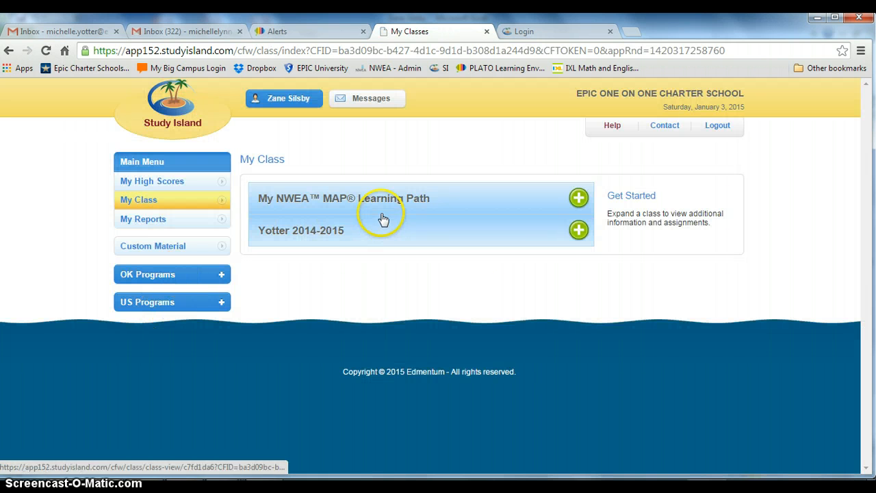
Expand the teacher's 2014-2015 class and sort its assignments by Assignment Name.
left_click(322, 240)
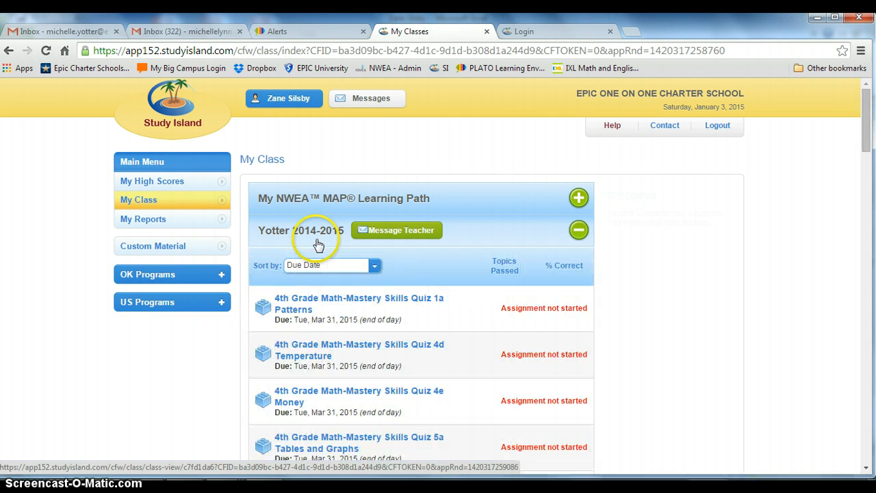
left_click(353, 265)
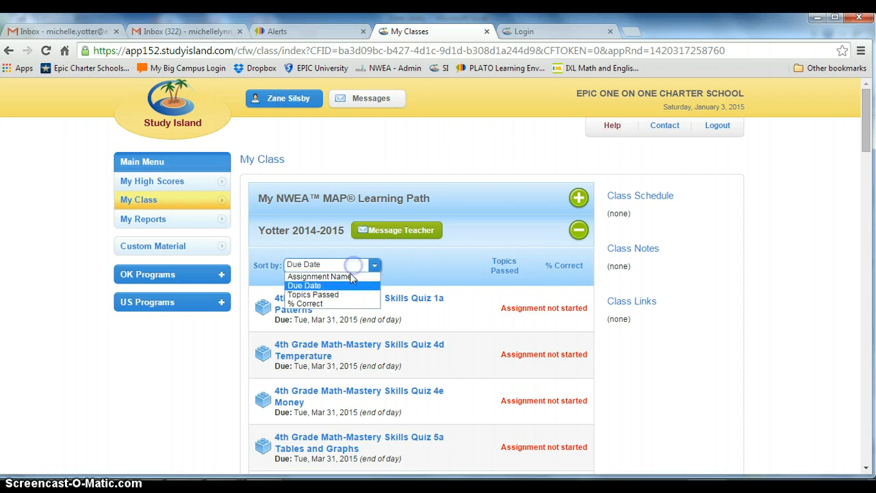
left_click(350, 277)
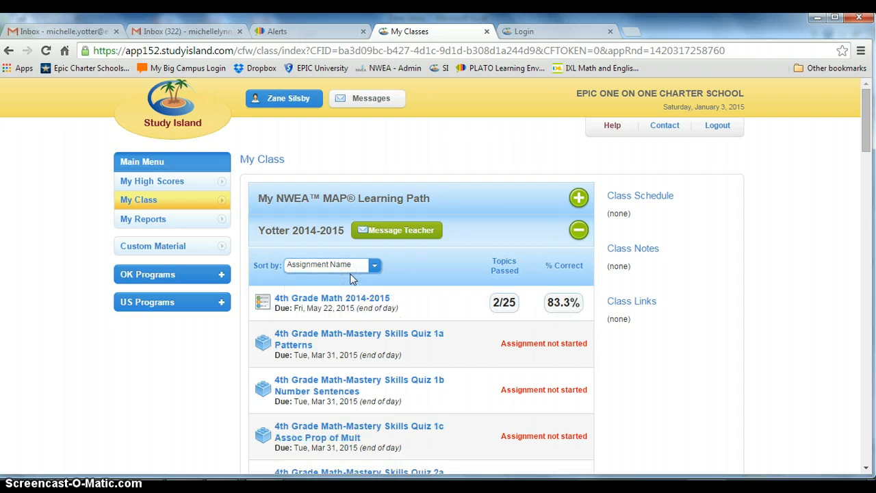
Look through the 4th Grade Math-Mastery Skills quizzes and open the 4th Grade Math 2014-2015 assignment.
left_click(865, 142)
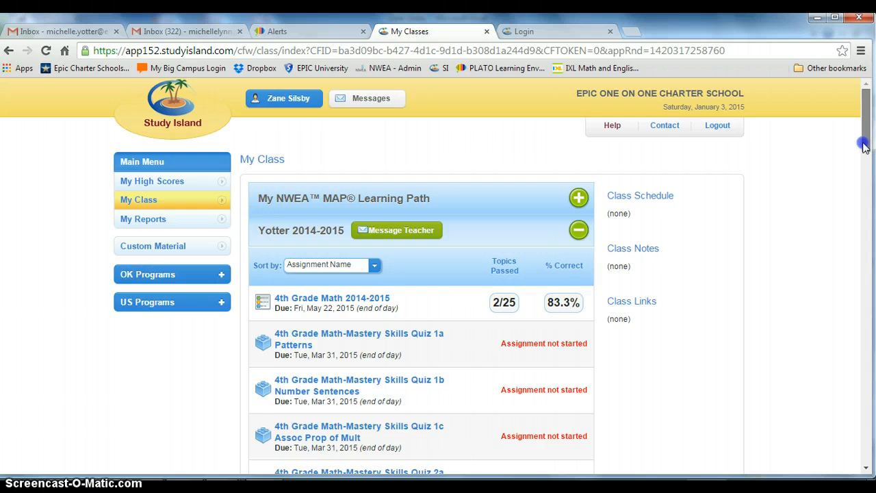
left_click_drag(864, 143, 871, 267)
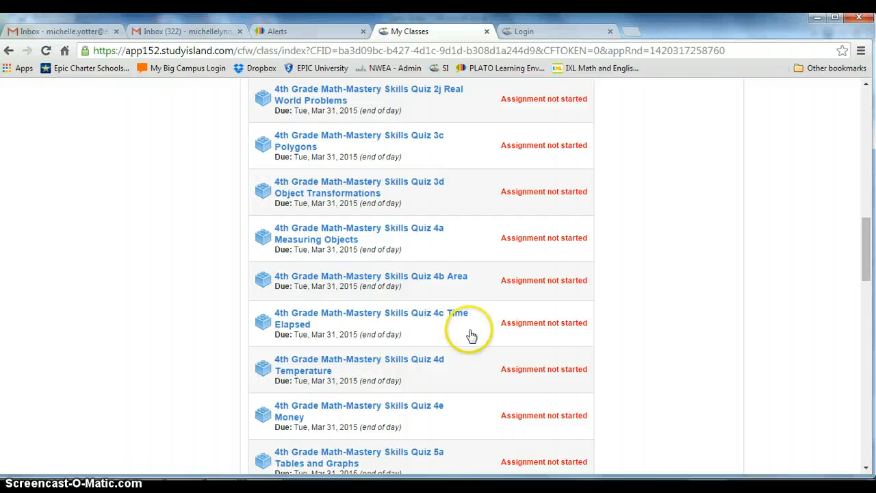
left_click(866, 258)
left_click_drag(866, 258, 864, 135)
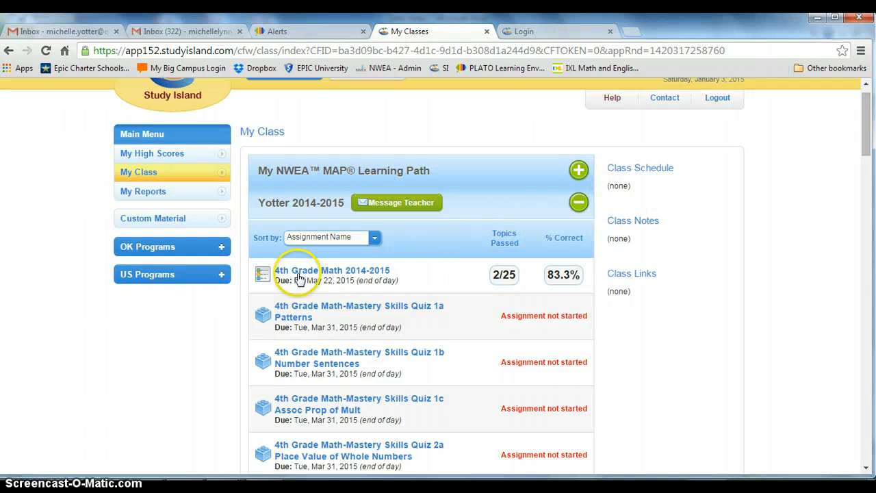
left_click(331, 271)
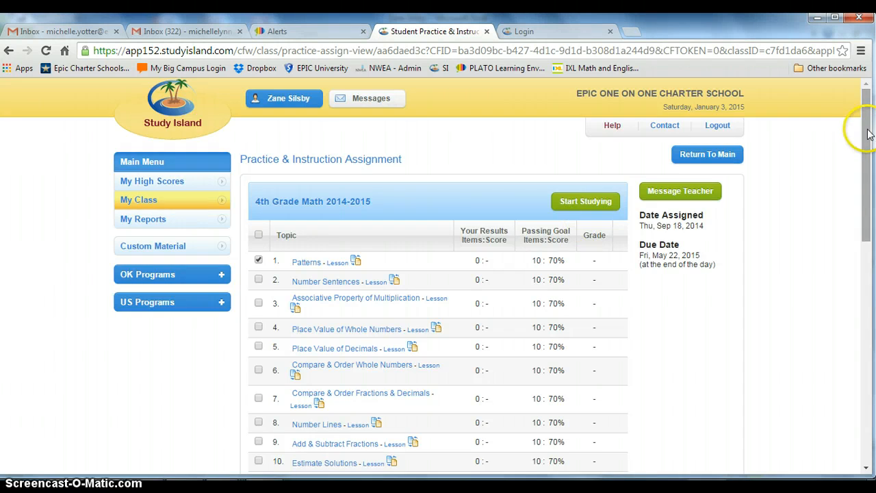
Open the Time Elapsed lesson, look through it down to Example 5, and close it.
left_click_drag(863, 129, 873, 255)
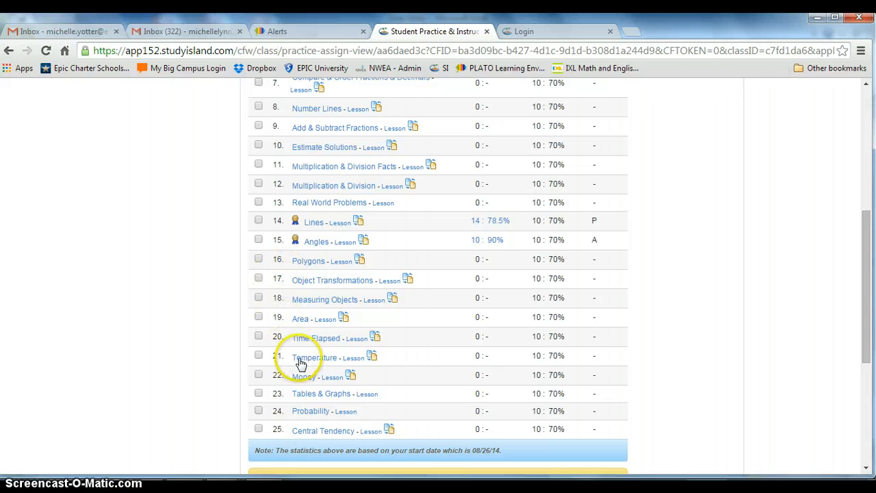
left_click(355, 339)
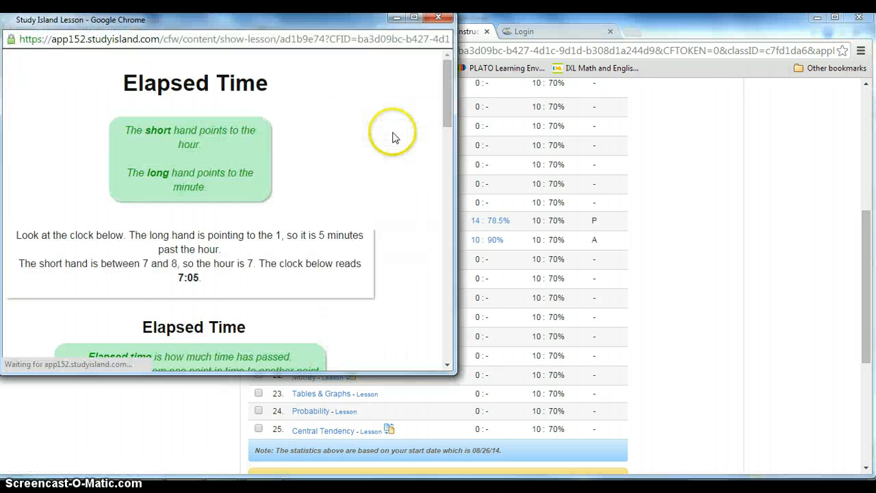
left_click(450, 198)
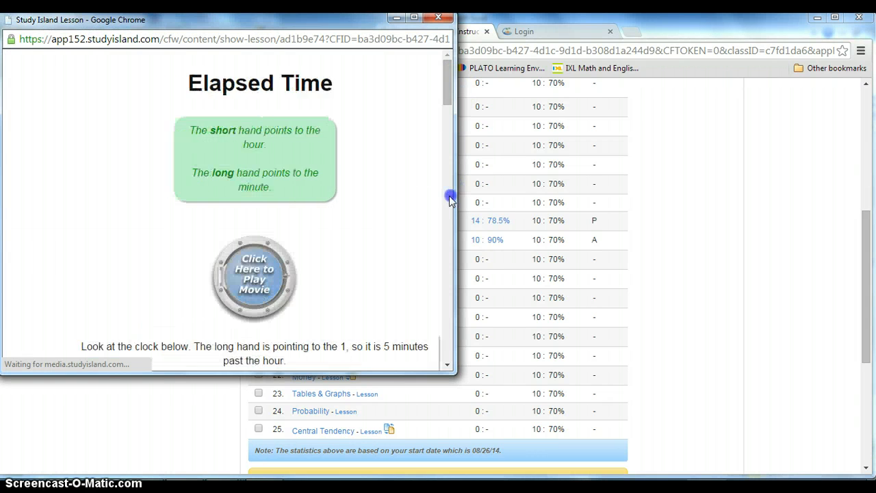
left_click_drag(450, 135, 450, 339)
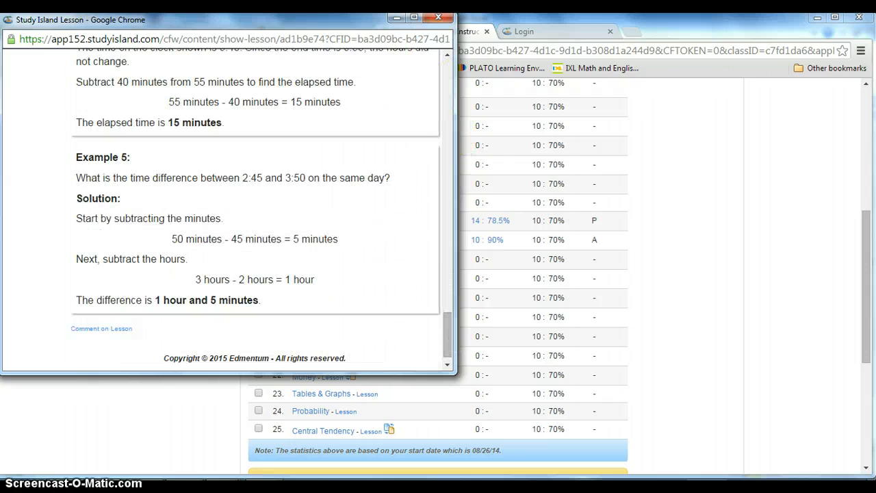
left_click(438, 18)
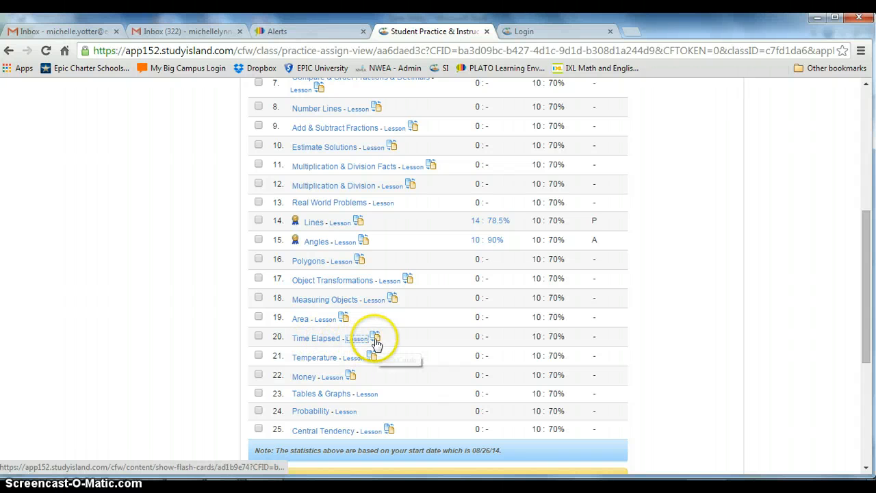
Start a 10-question Time Elapsed session in Practice Mode and answer question 1 with 41 hours and 30 minutes.
left_click(326, 339)
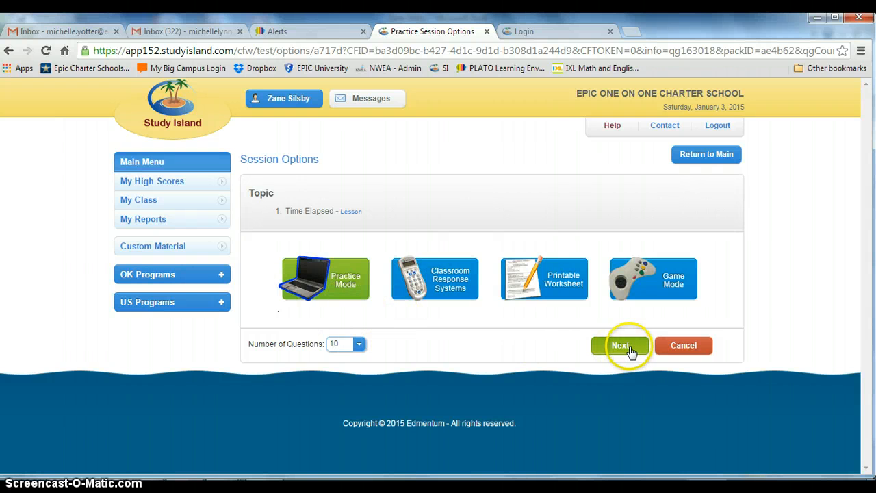
left_click(630, 351)
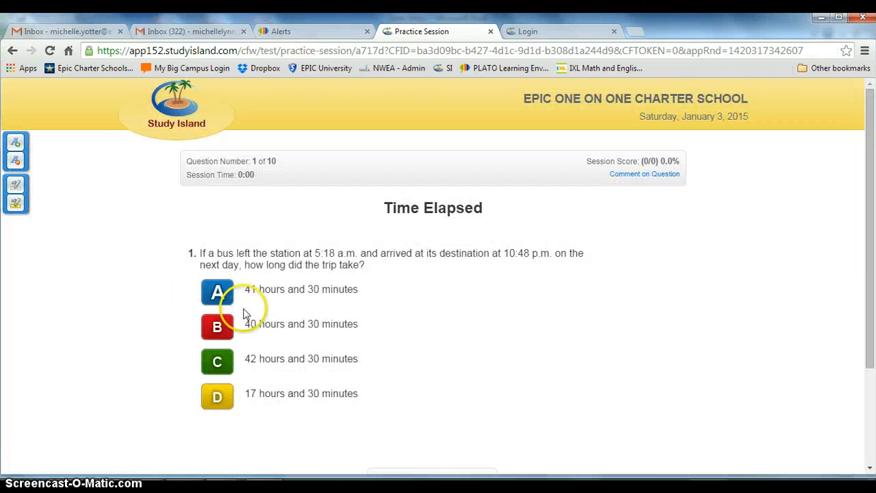
left_click(217, 293)
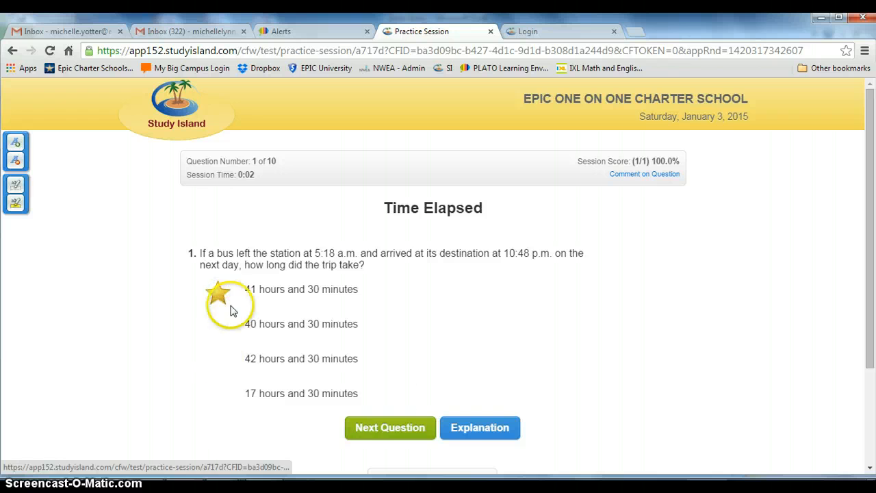
View the explanation for question 1, close it, and go back to the Time Elapsed session options.
left_click(466, 428)
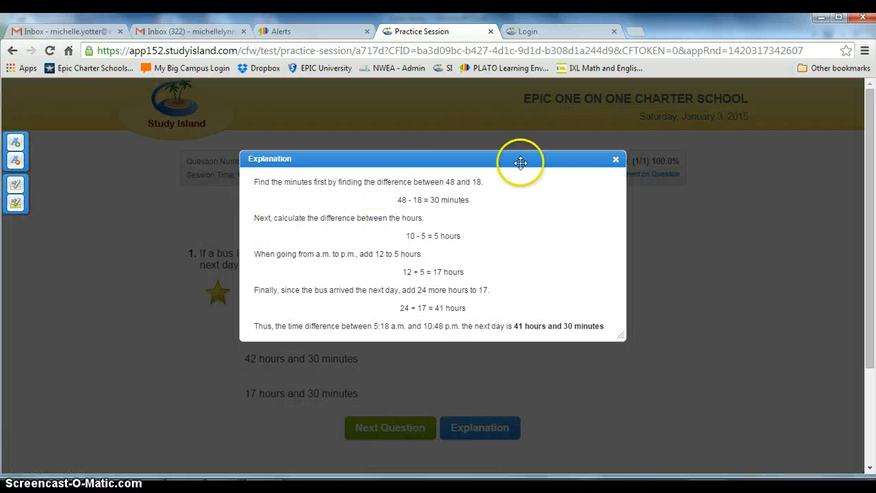
left_click(616, 160)
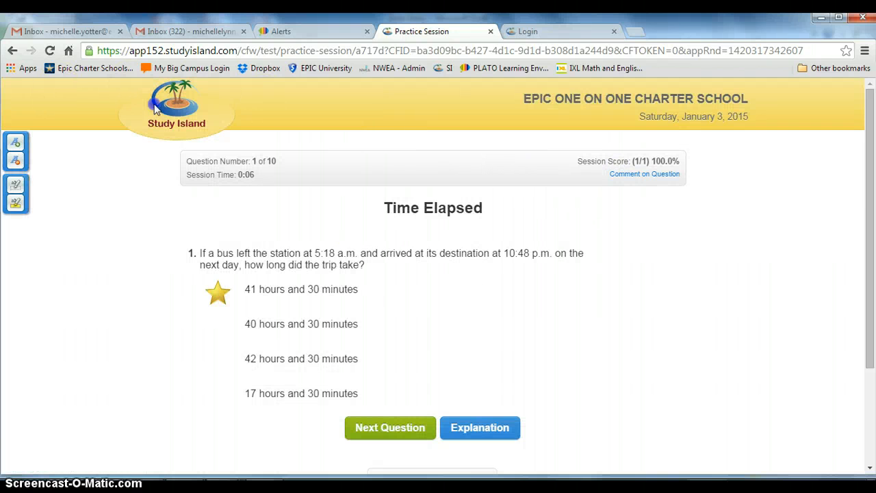
left_click(12, 51)
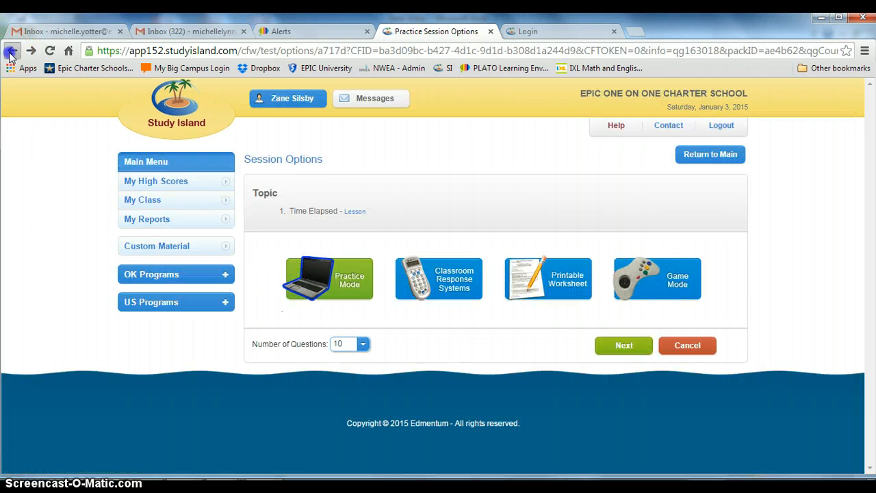
Leave the Time Elapsed session options, return to My Class, expand the 2014-2015 class and sort its assignments by Assignment Name.
left_click(11, 52)
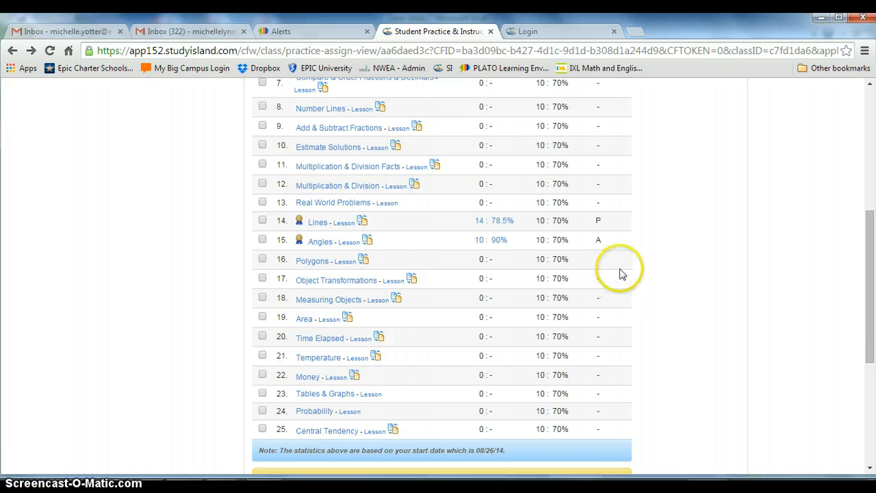
left_click_drag(866, 358, 871, 230)
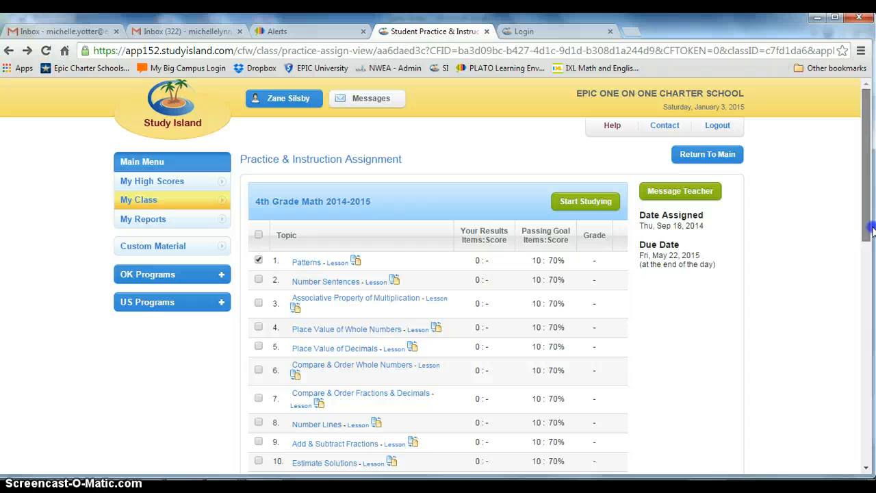
left_click(728, 166)
left_click(377, 341)
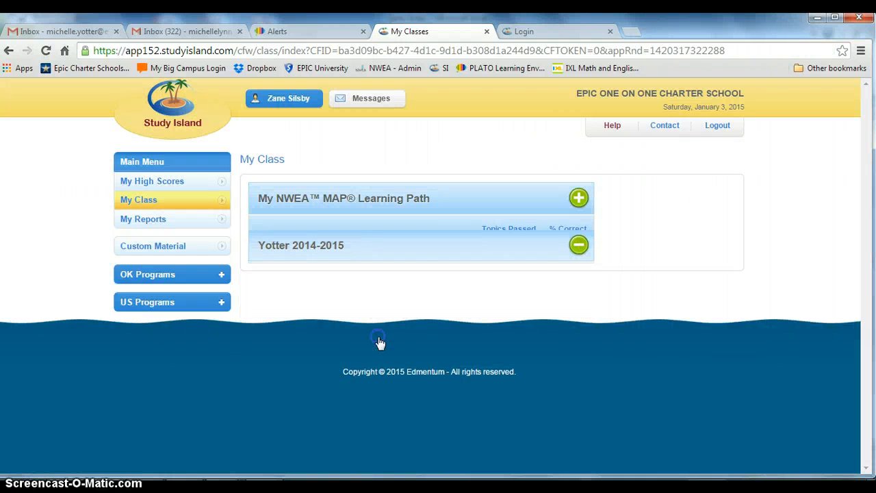
left_click(319, 265)
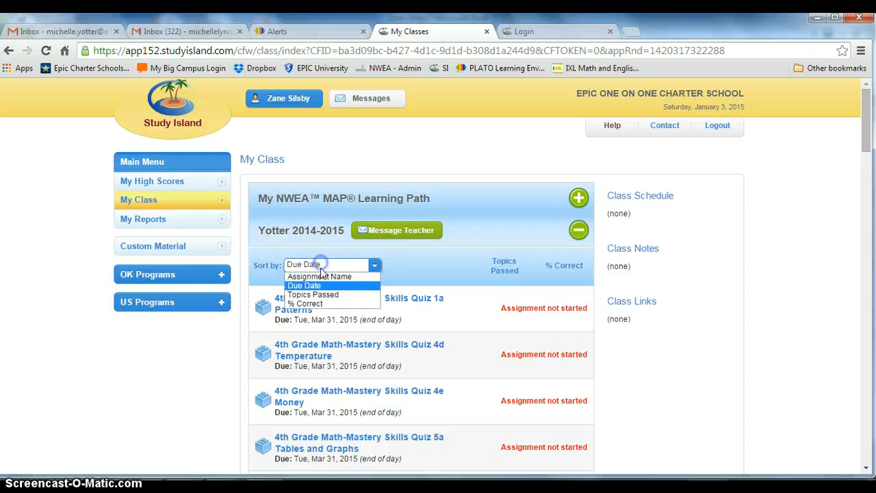
left_click(323, 275)
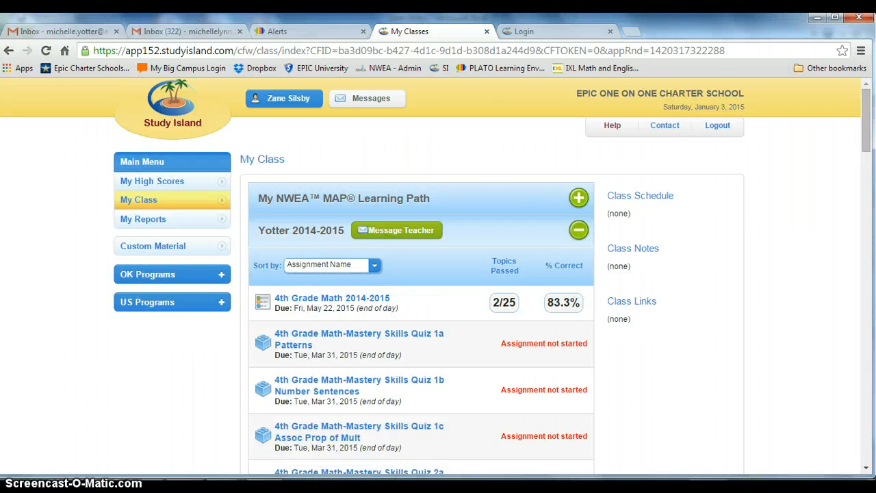
Switch to the student's Excel checklist and select the Context Clues topic together with its Reading SI Std 1a cell.
key("alt+Tab")
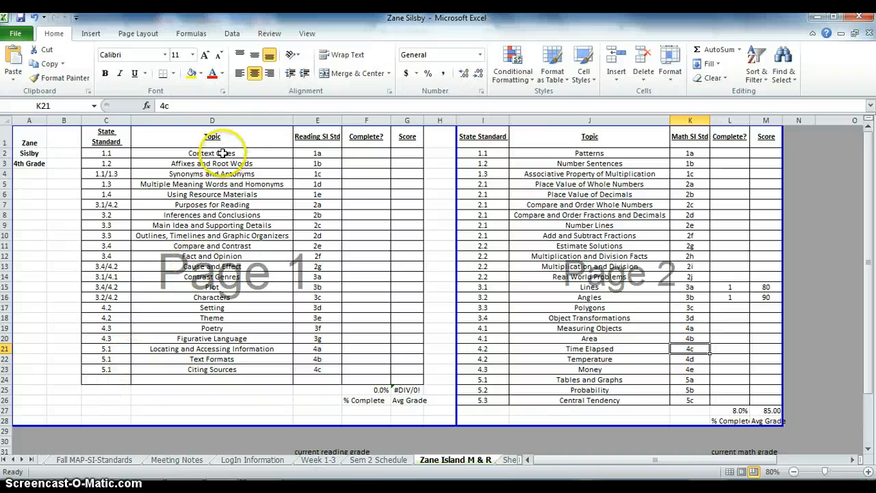
left_click(221, 154)
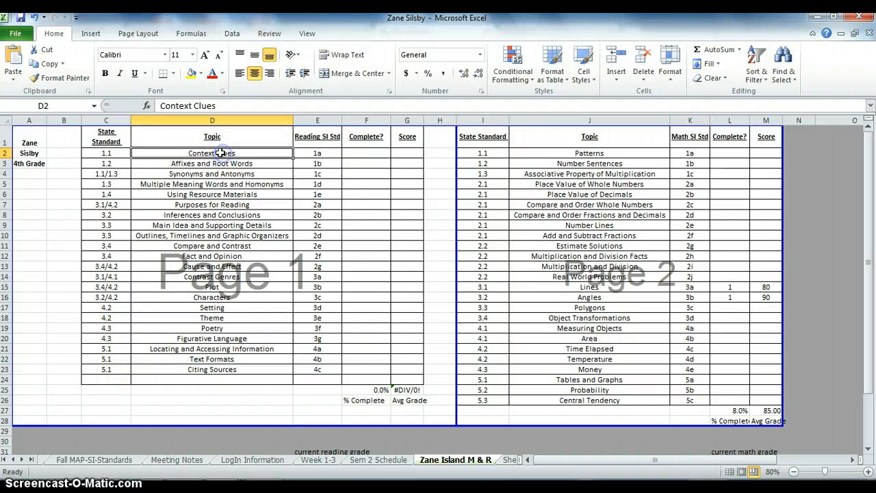
left_click_drag(314, 152, 261, 149)
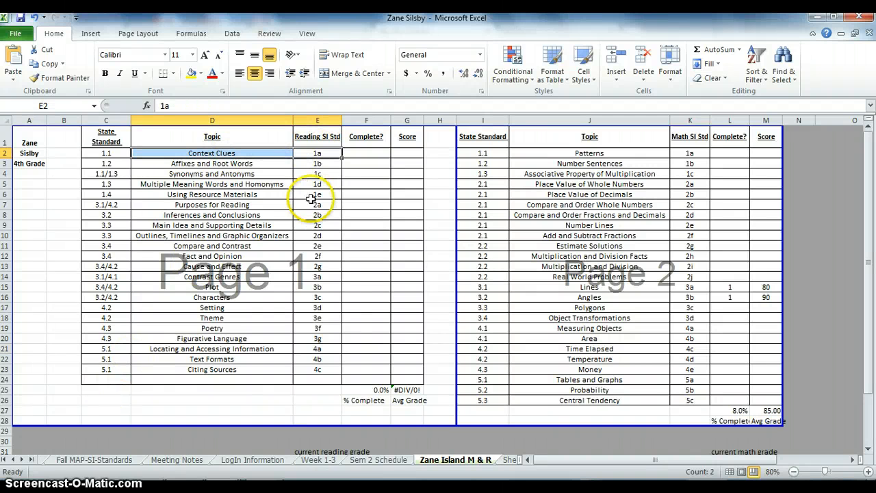
Switch back to Study Island in Chrome and open the 4th Grade Reading 2014-2015 assignment.
key("alt+Tab")
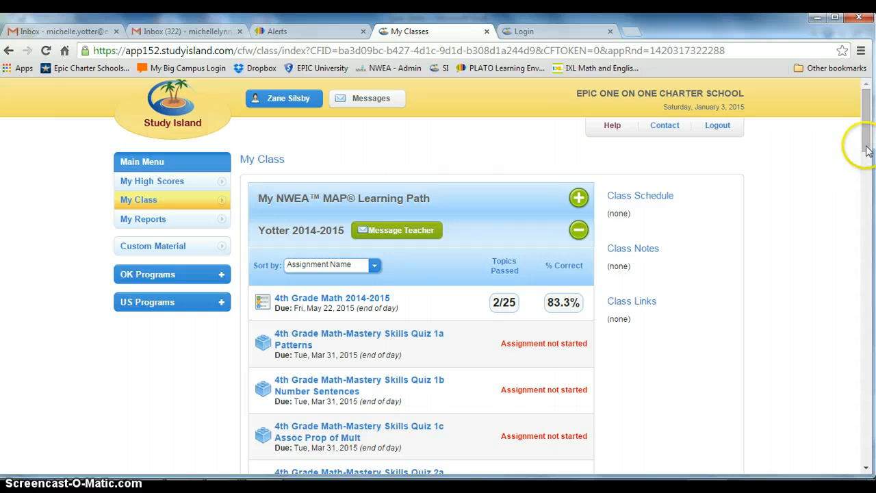
left_click_drag(866, 137, 872, 349)
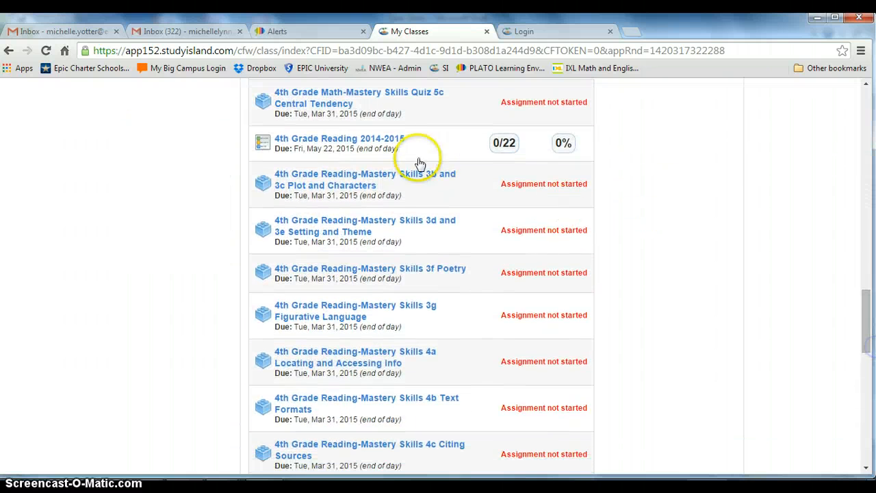
left_click(378, 143)
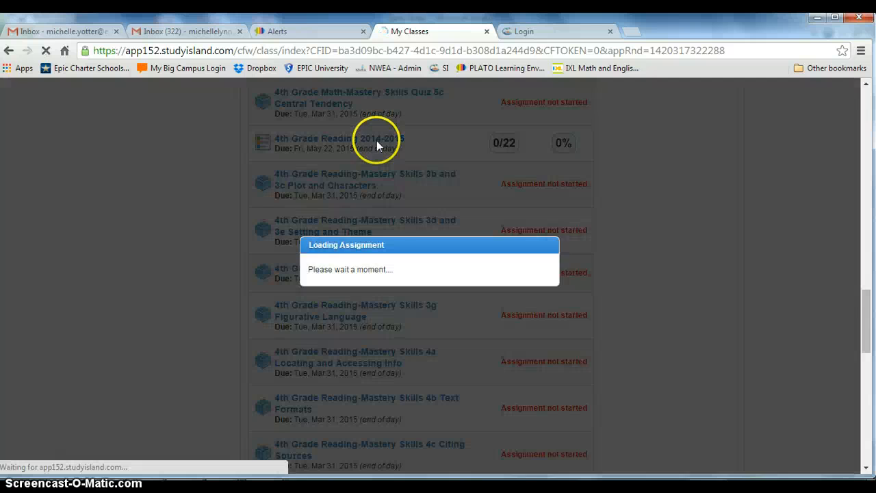
Open the Context Clues lesson, look through its first page and close it.
left_click(357, 267)
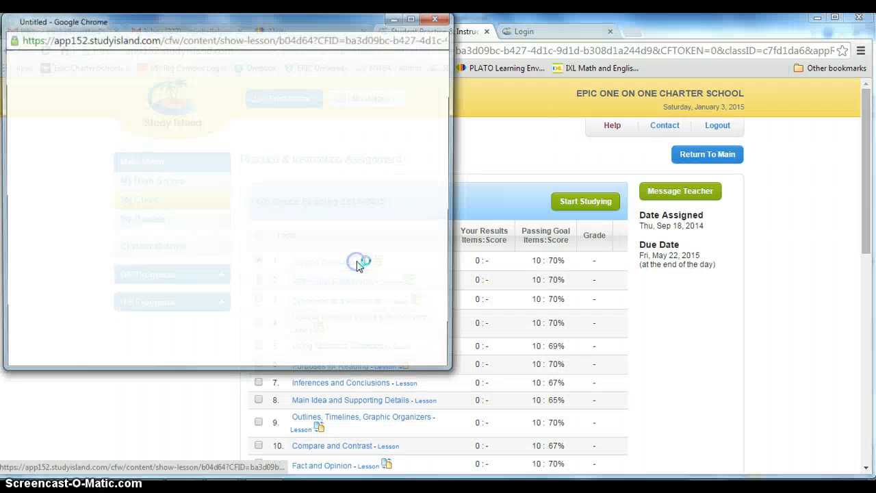
left_click_drag(445, 72, 450, 226)
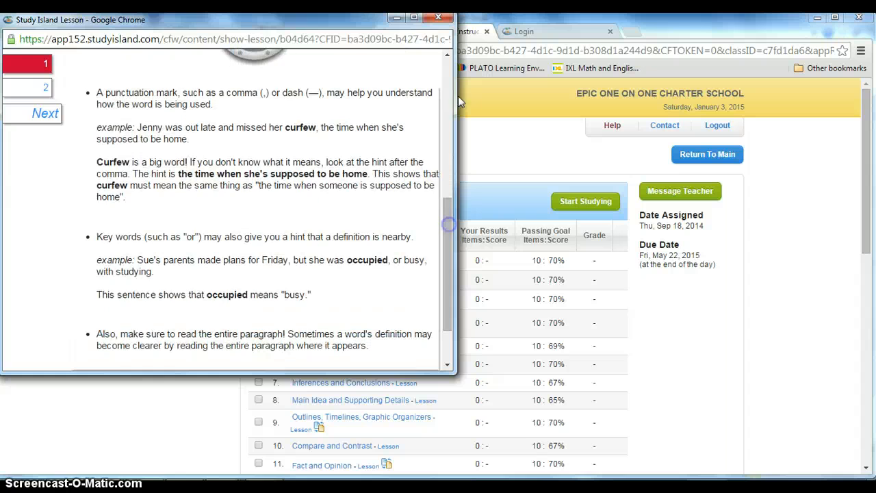
left_click(439, 17)
Open a set of 10 interactive flash cards for Context Clues, view the first card and close the set.
left_click(379, 261)
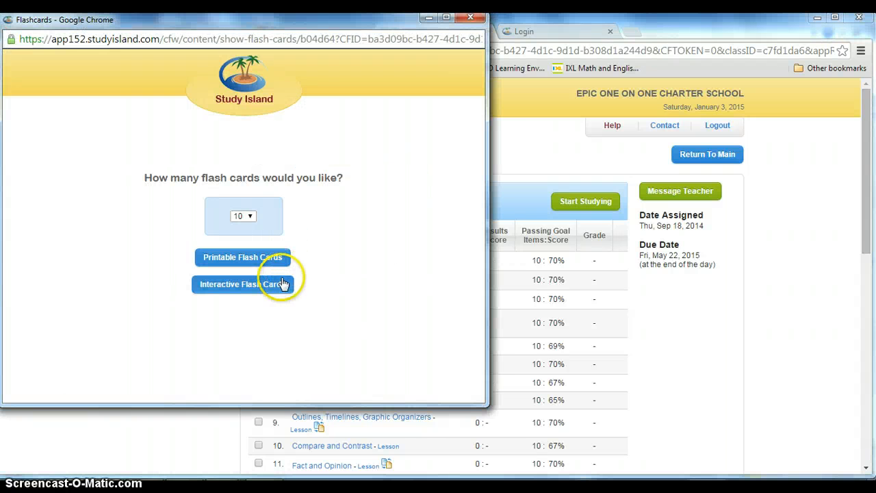
left_click(282, 284)
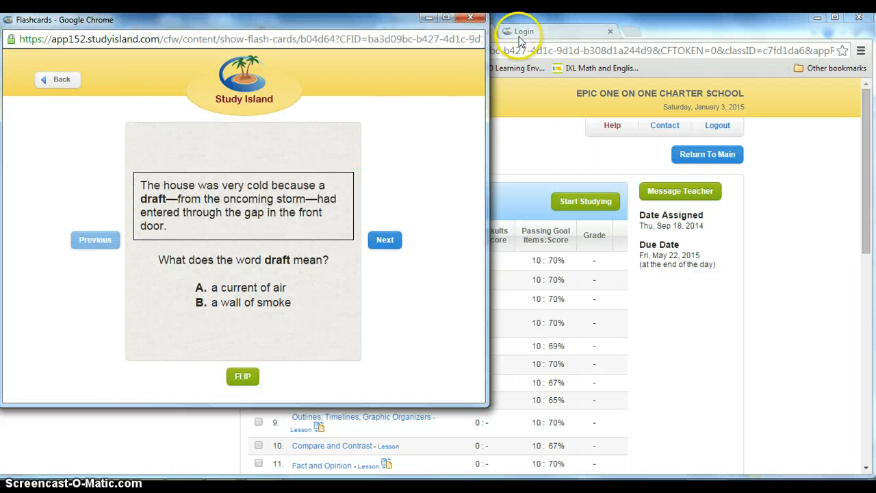
left_click(467, 19)
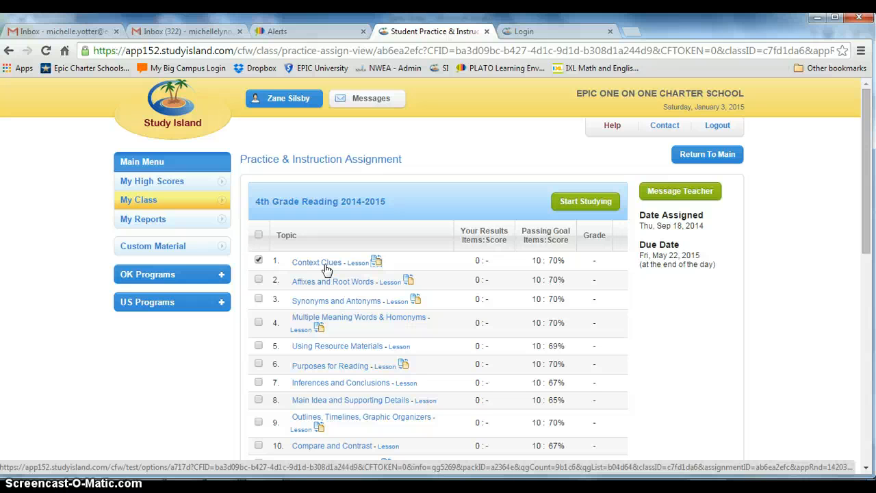
Go from the reading assignment back to the 2014-2015 class list and sort it by Assignment Name again.
left_click(325, 271)
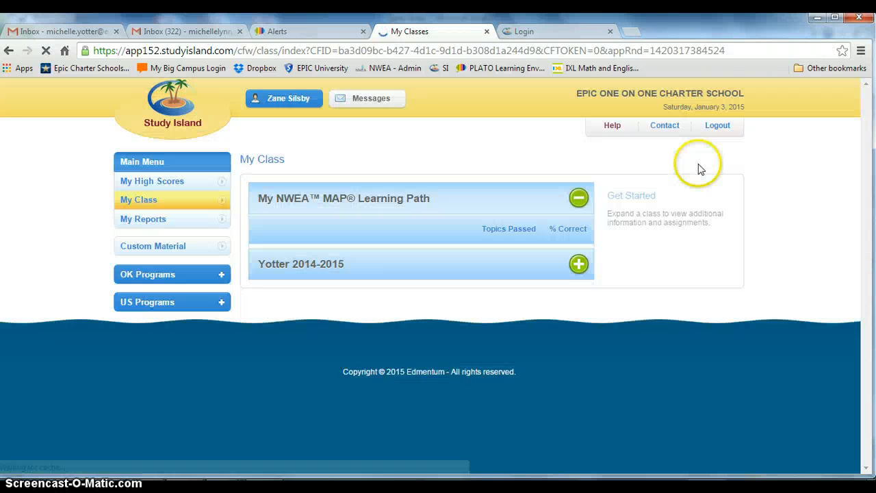
left_click(512, 332)
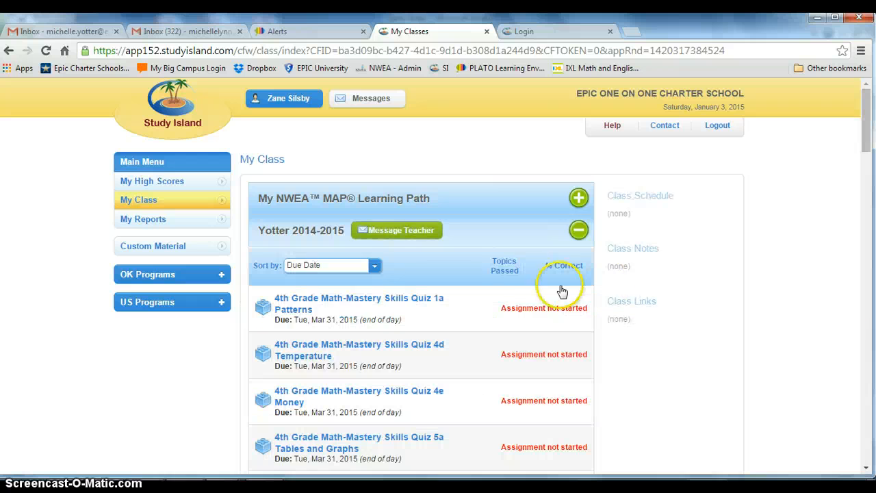
left_click(377, 267)
left_click(322, 276)
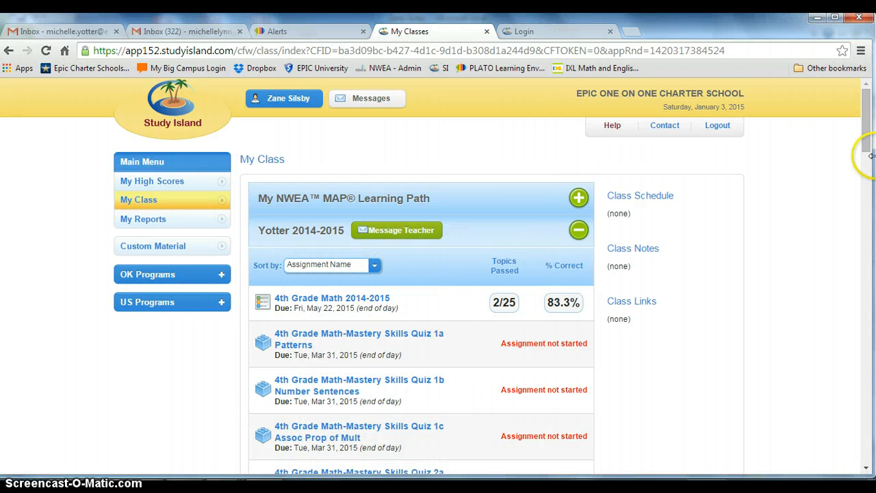
Find the 4th Grade Reading-Mastery Skills Quiz 1a Context Clues in the class assignment list.
left_click_drag(868, 141, 866, 336)
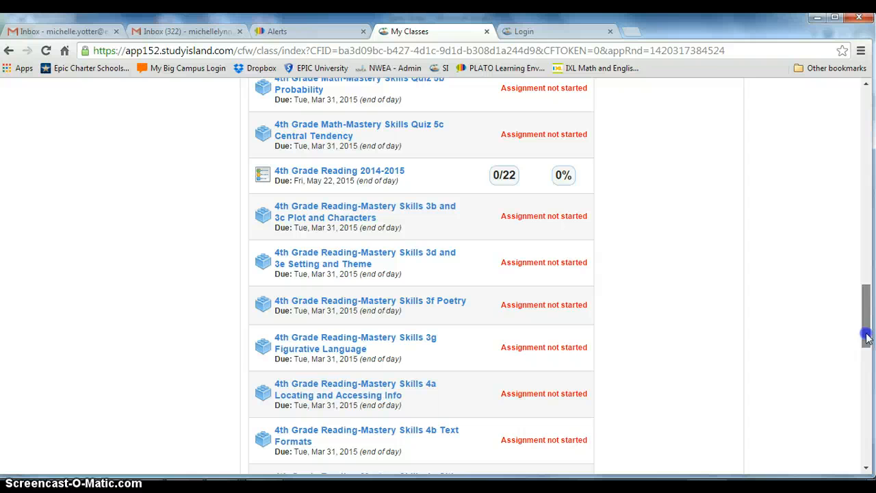
left_click_drag(866, 337, 867, 350)
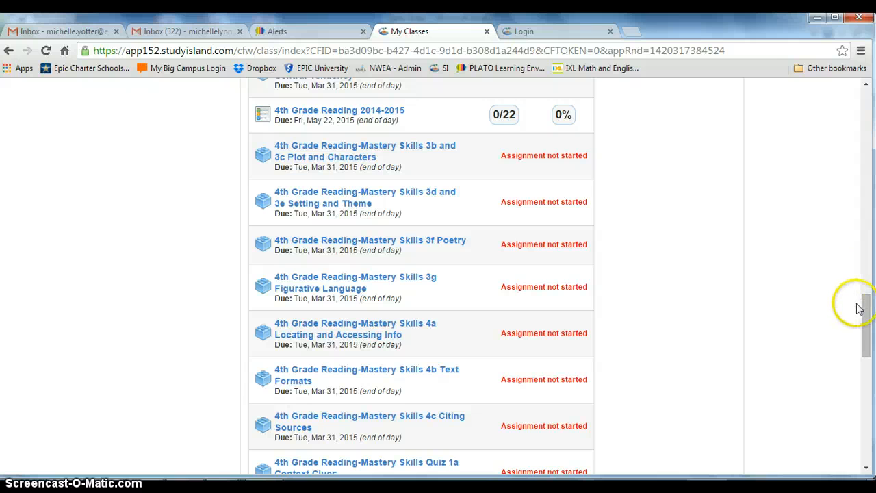
left_click_drag(867, 313, 867, 342)
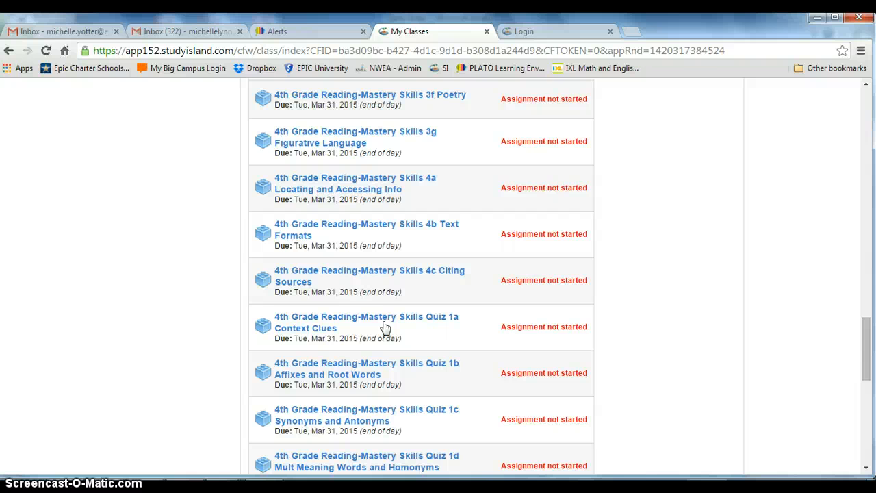
Switch to the Excel checklist and point out the Context Clues topic, its Complete? cell and the reading standards down to 1e.
key("alt+Tab")
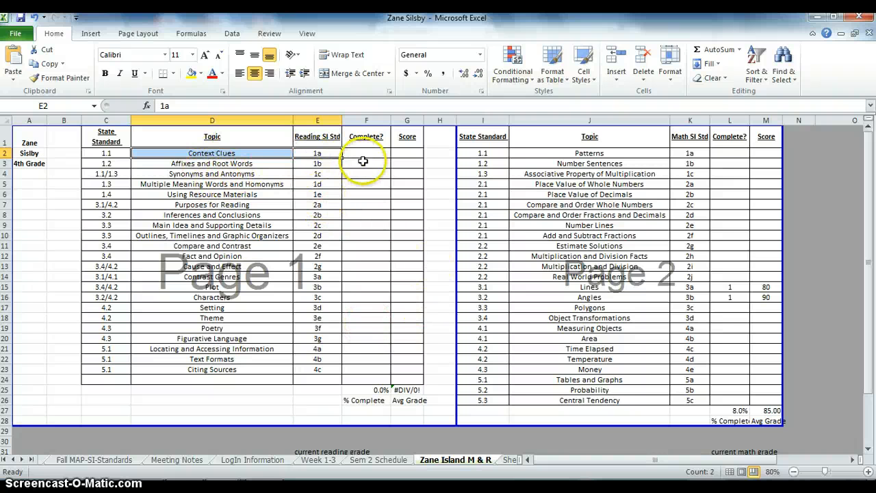
left_click(380, 172)
left_click(373, 184)
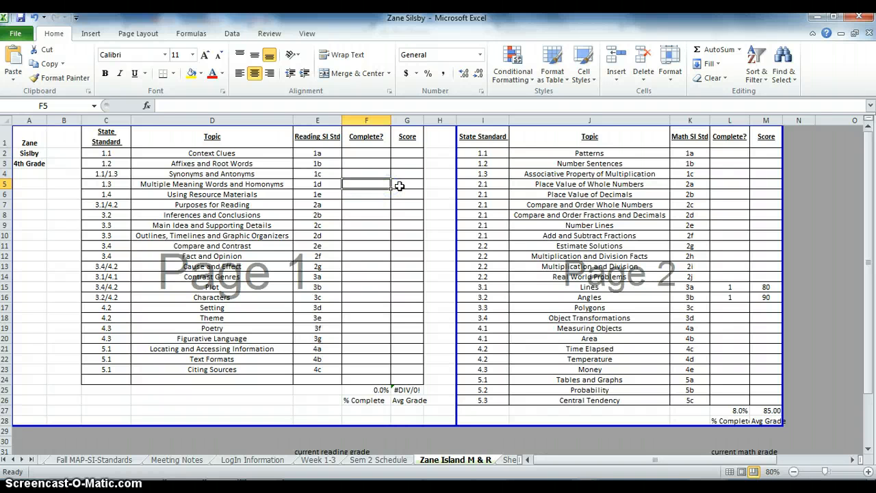
left_click(279, 153)
left_click(386, 151)
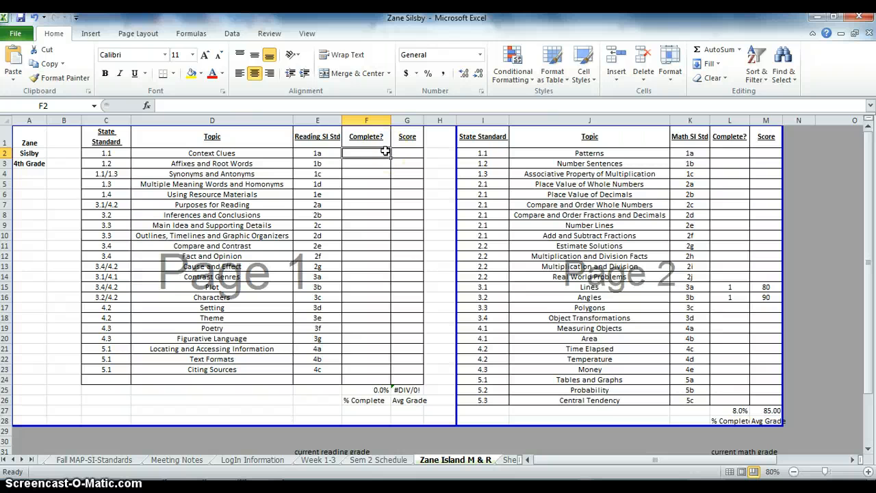
left_click(303, 195)
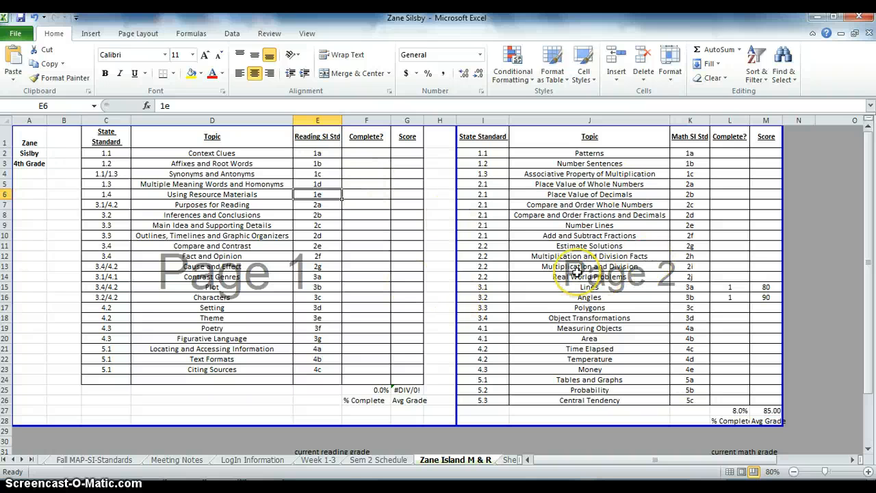
Open the Sem 2 Schedule sheet and examine the weekly mastery quiz requirements for Study Island 4th Grade Math and Reading.
left_click(373, 461)
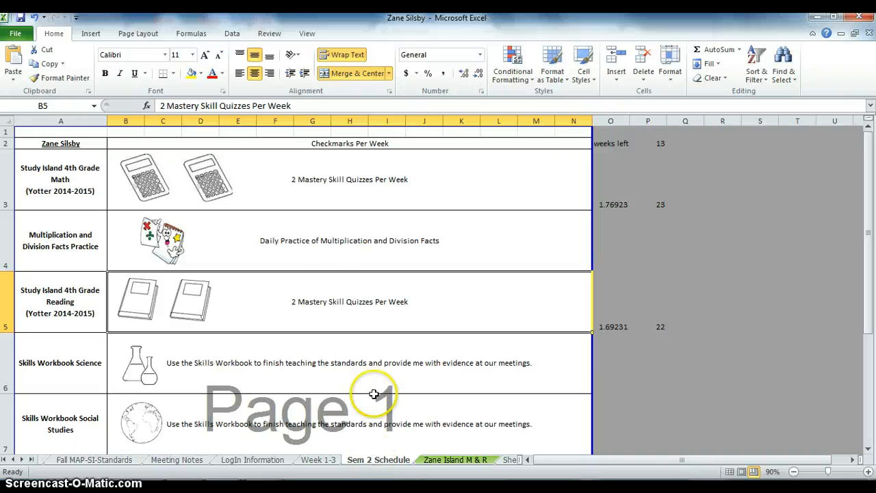
left_click(226, 180)
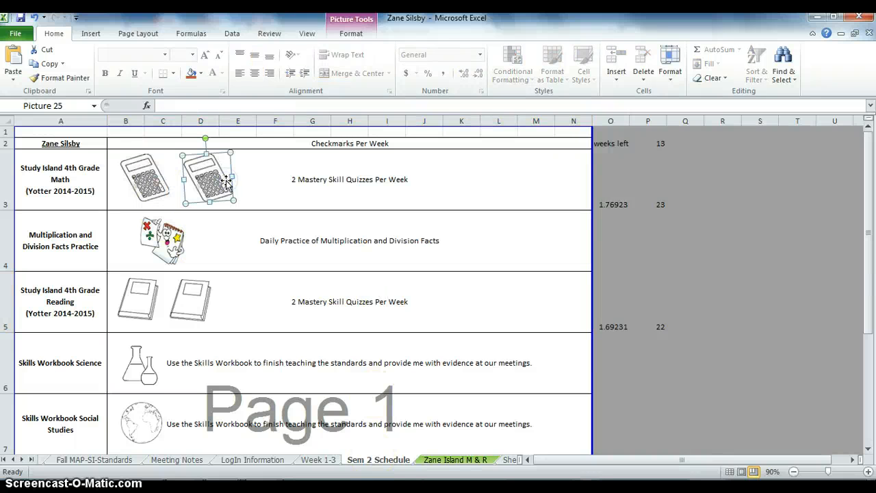
left_click(141, 298)
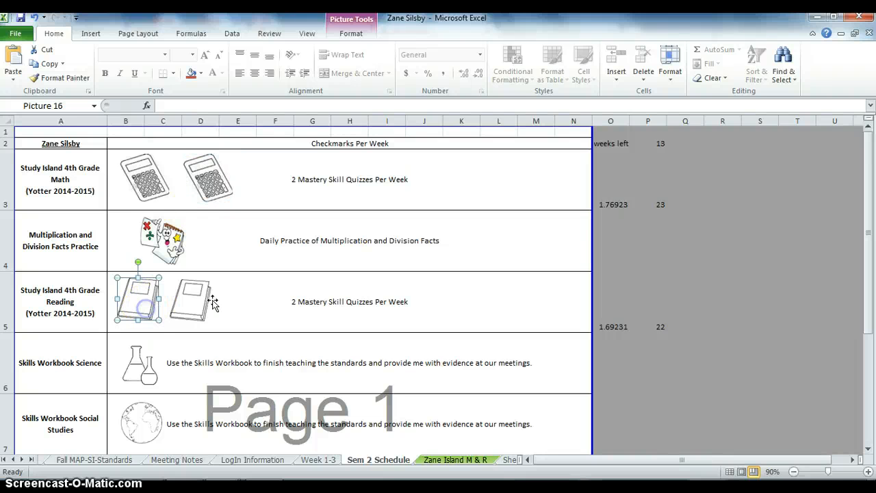
left_click(220, 300)
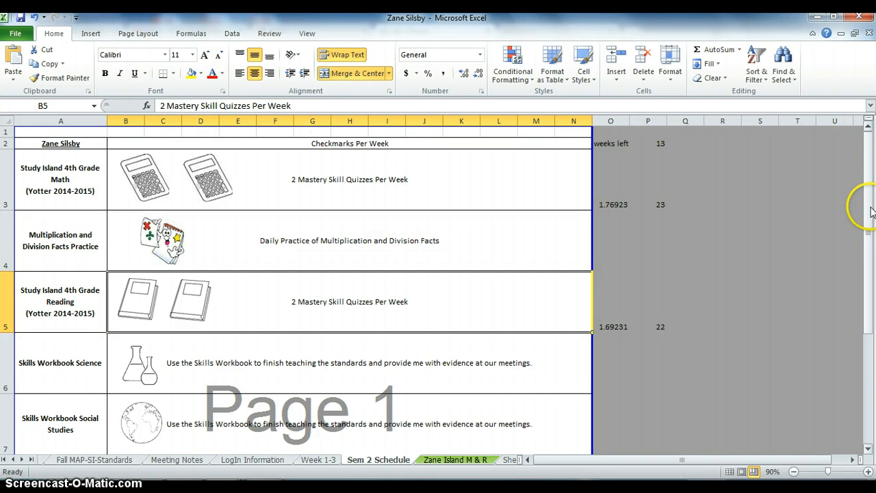
Examine the schedule's Skills Workbook Science and Social Studies, Spelling and Book Reports rows, continuing down to the Supplements section.
left_click_drag(870, 209, 872, 260)
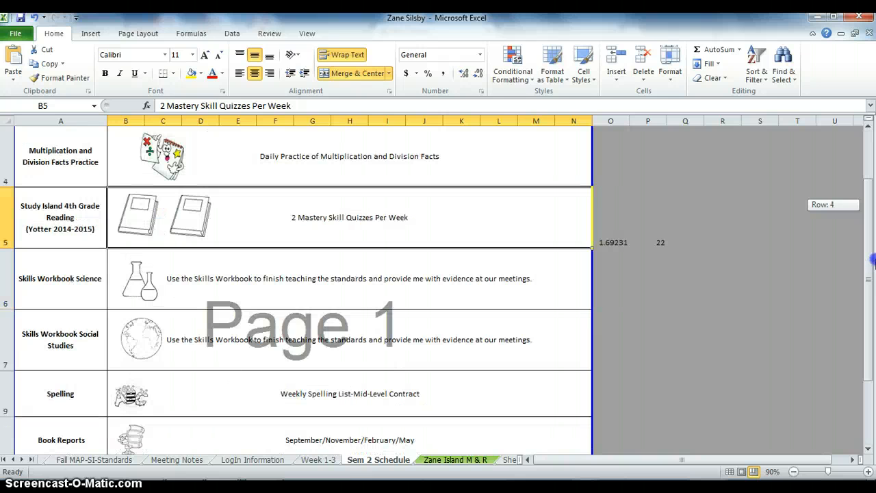
left_click_drag(872, 260, 873, 274)
left_click(82, 228)
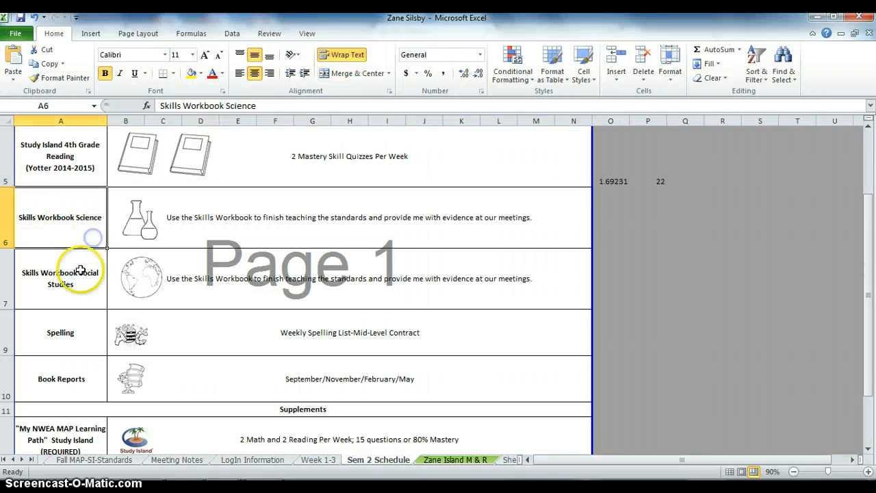
left_click(81, 269)
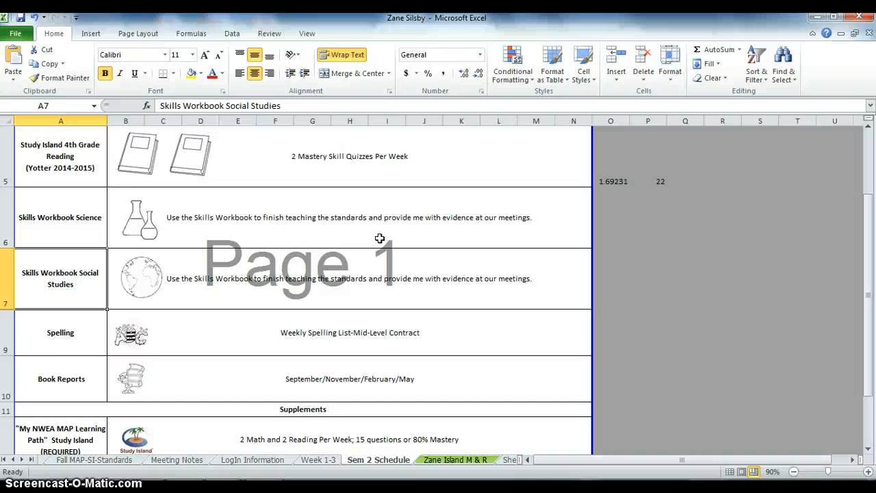
left_click(292, 335)
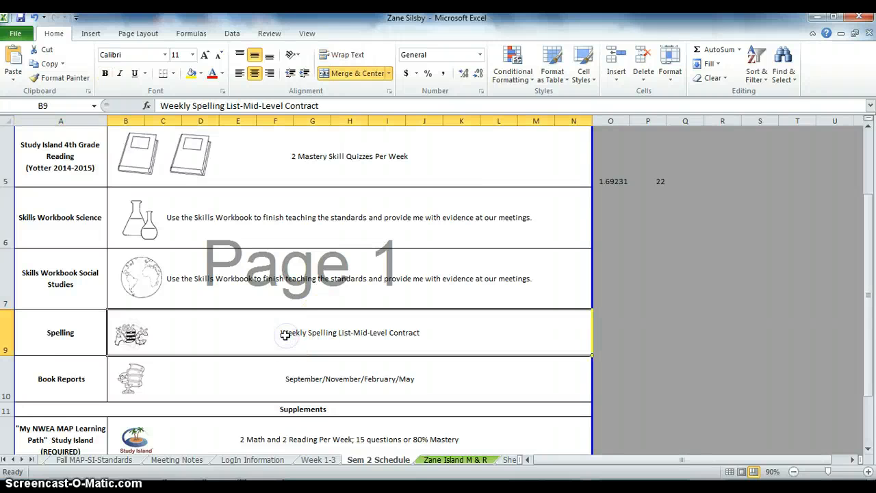
left_click(283, 379)
left_click_drag(870, 295, 870, 302)
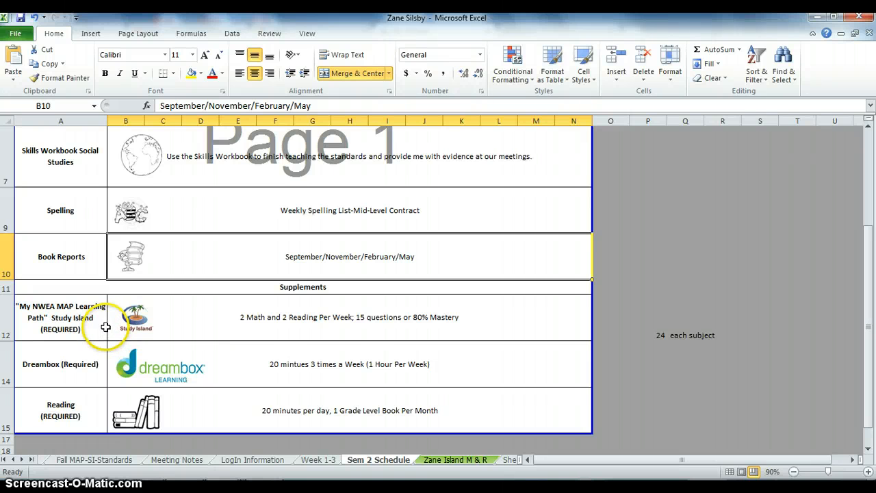
Switch to Study Island, expand My NWEA MAP Learning Path and view the student's Mathematics Topics list.
key("alt+Tab")
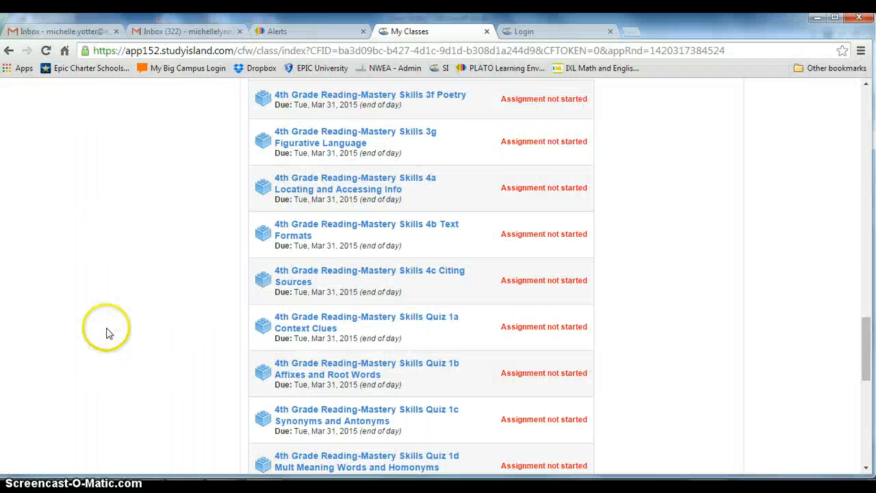
left_click(869, 109)
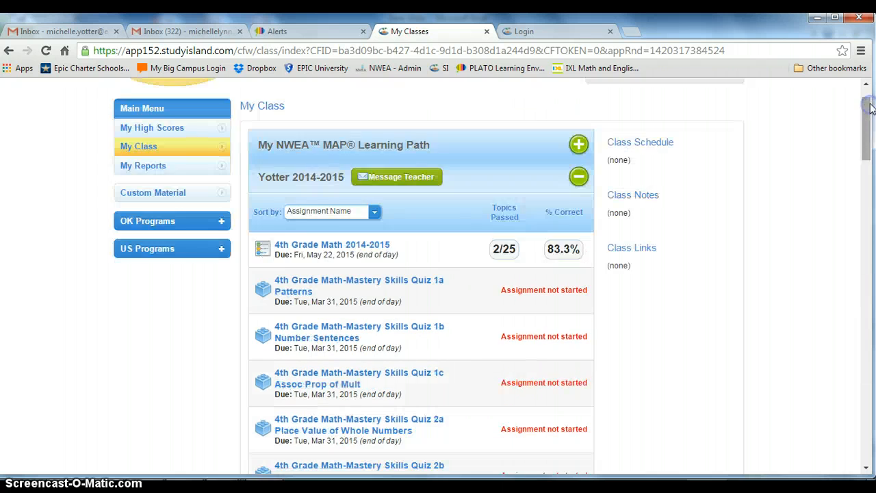
left_click_drag(868, 106, 866, 89)
left_click(447, 207)
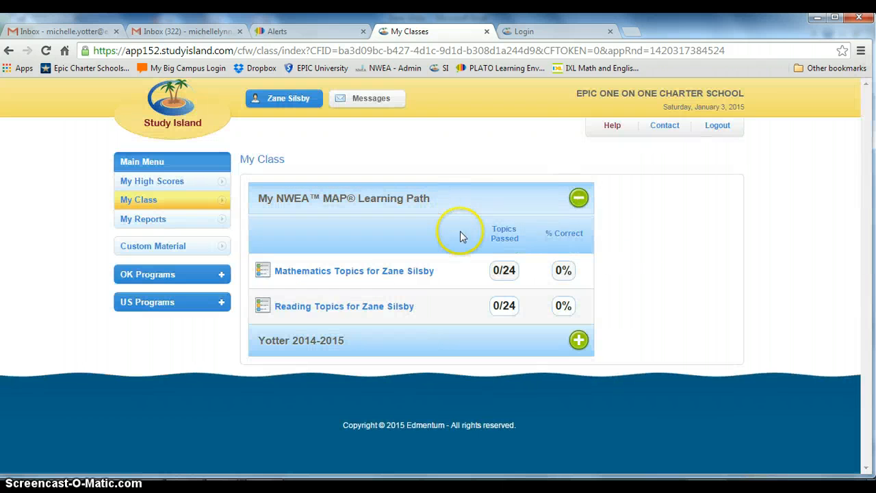
left_click(368, 286)
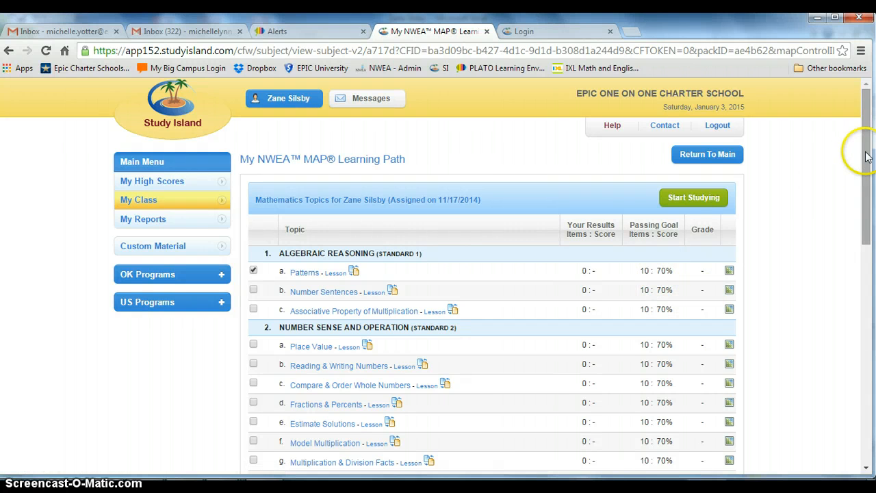
mouse_move(864, 137)
left_mouse_down()
mouse_move(873, 312)
mouse_move(868, 144)
left_mouse_up()
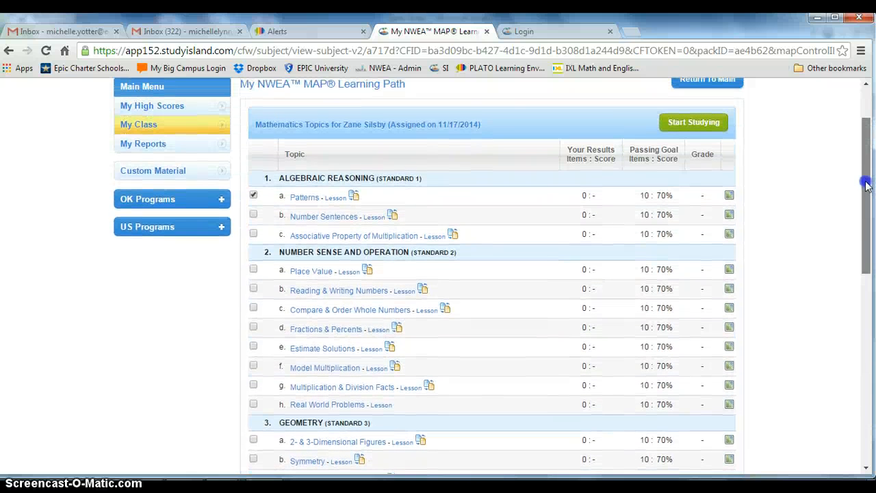
Compare the schedule's My NWEA MAP Learning Path row in Excel with Study Island, and examine the Dreambox requirement.
key("alt+Tab")
left_click(366, 304)
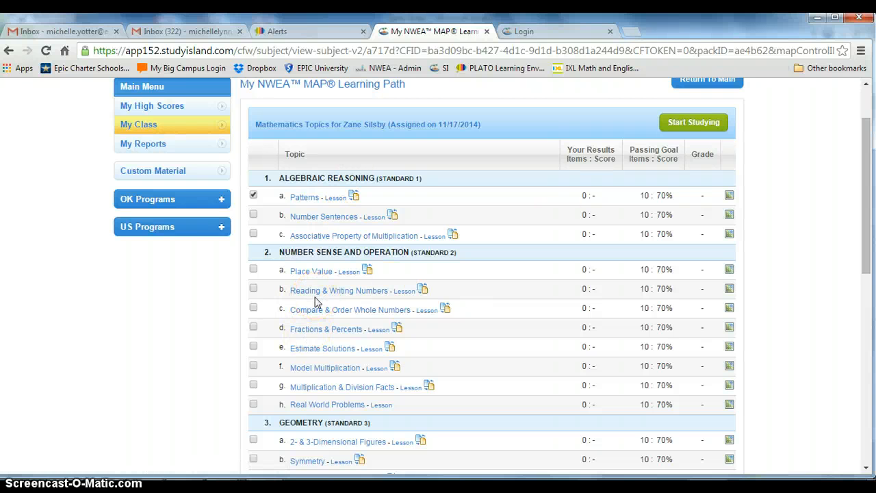
key("alt+Tab")
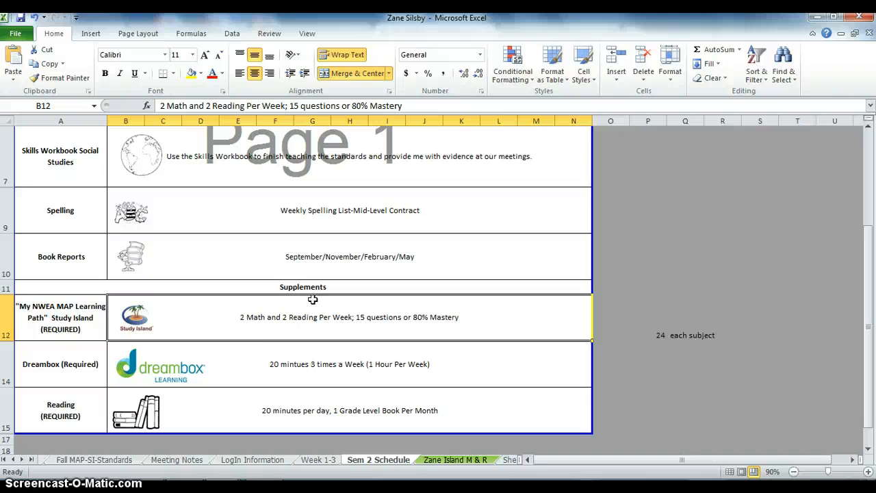
left_click(250, 350)
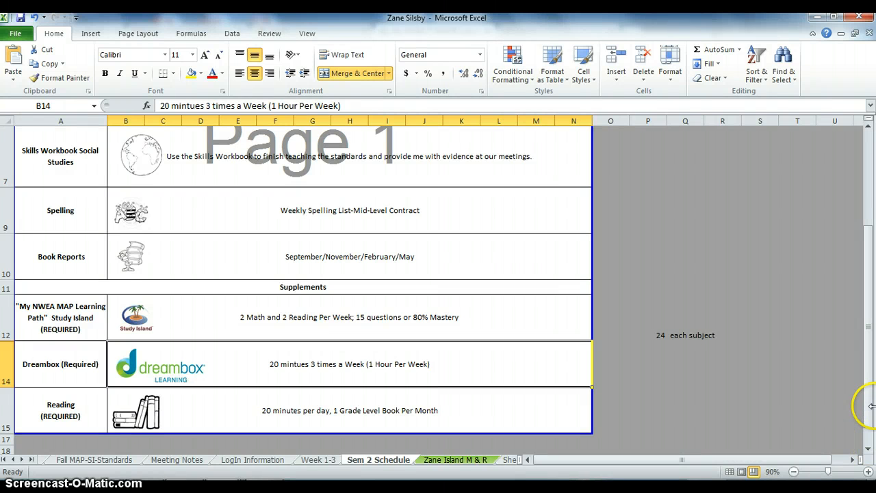
left_click_drag(869, 409, 873, 323)
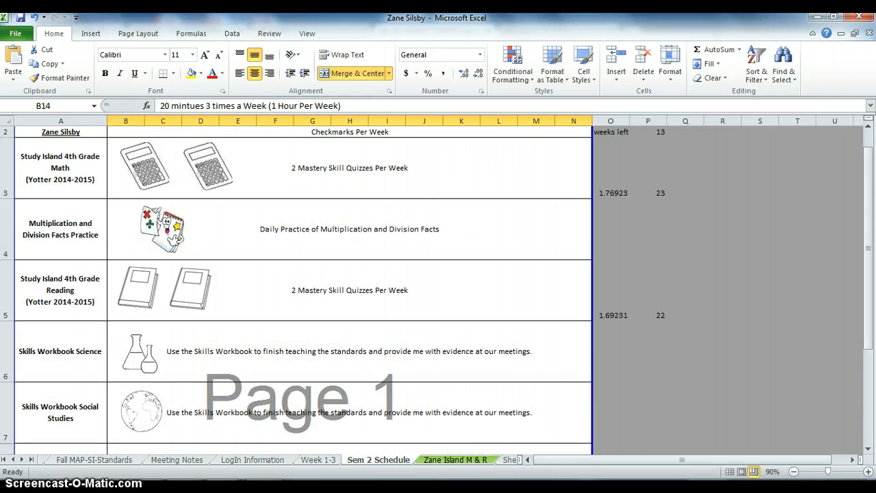
Open the Zane Island M & R sheet, switch to the kindergarten student's Study Island Mastery workbook and point out math topic 4b Time.
left_click(451, 461)
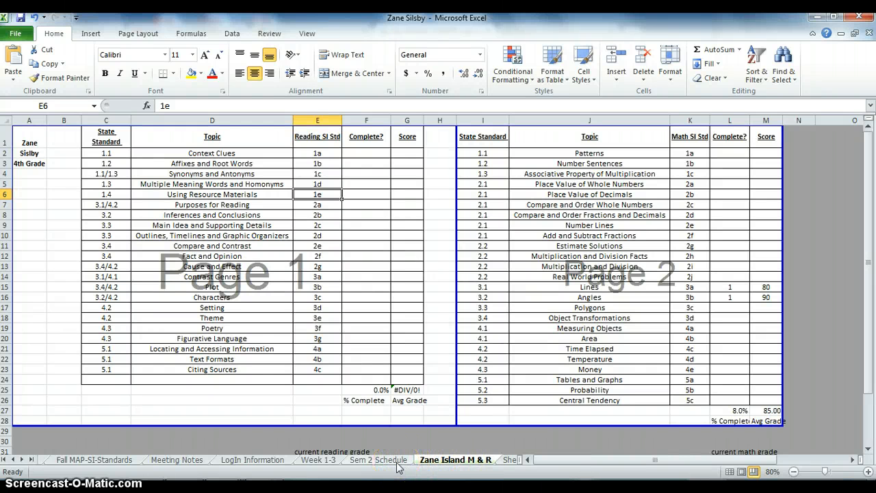
key("alt+Tab")
key("alt+Tab")
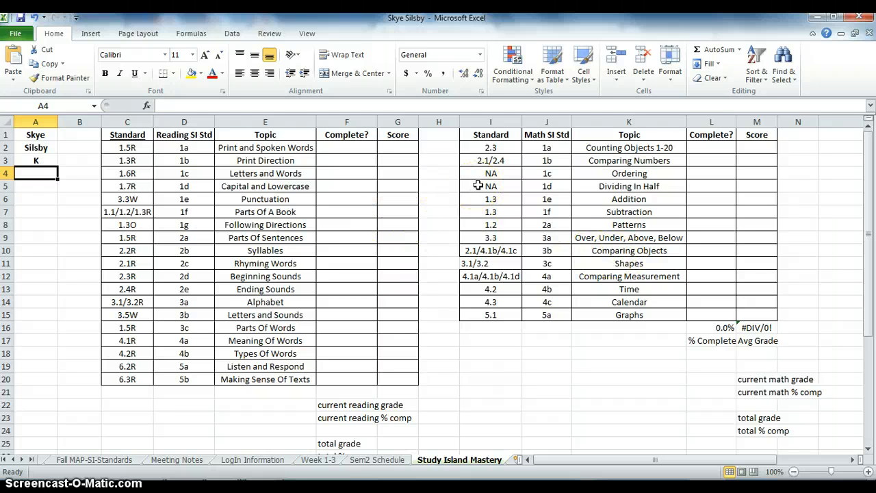
left_click(636, 290)
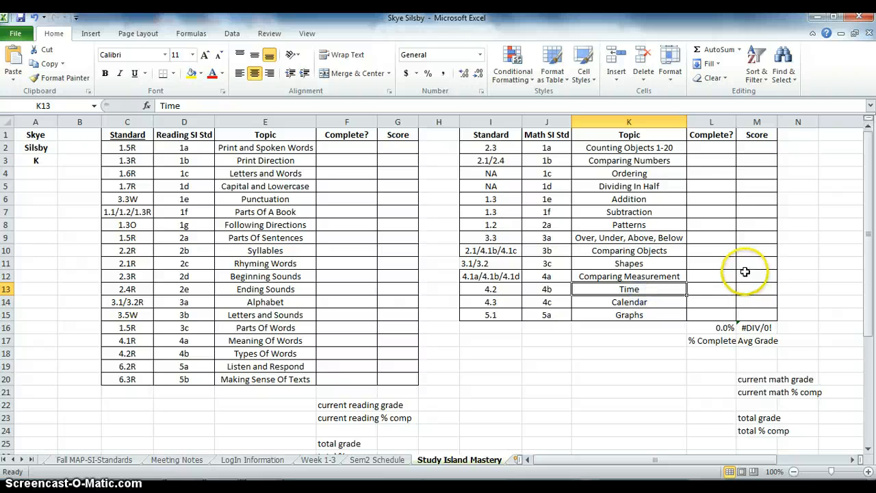
left_click(558, 290)
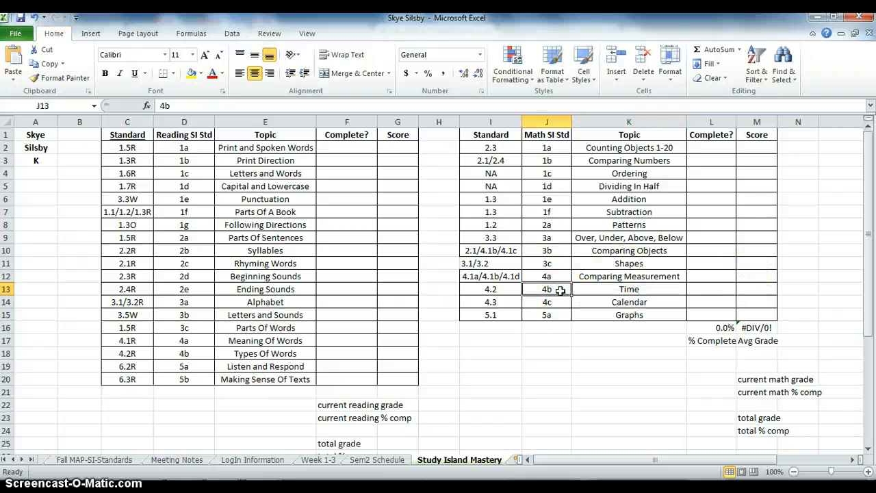
left_click(612, 289)
Log in to Study Island in the browser's Login tab with the kindergarten student's saved username and account password.
key("alt+Tab")
key("alt+Tab")
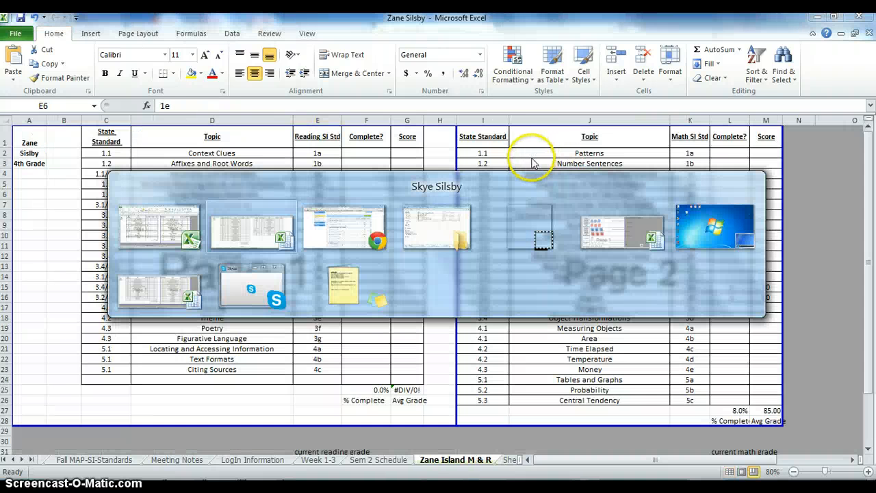
key("alt+Tab")
left_click(526, 32)
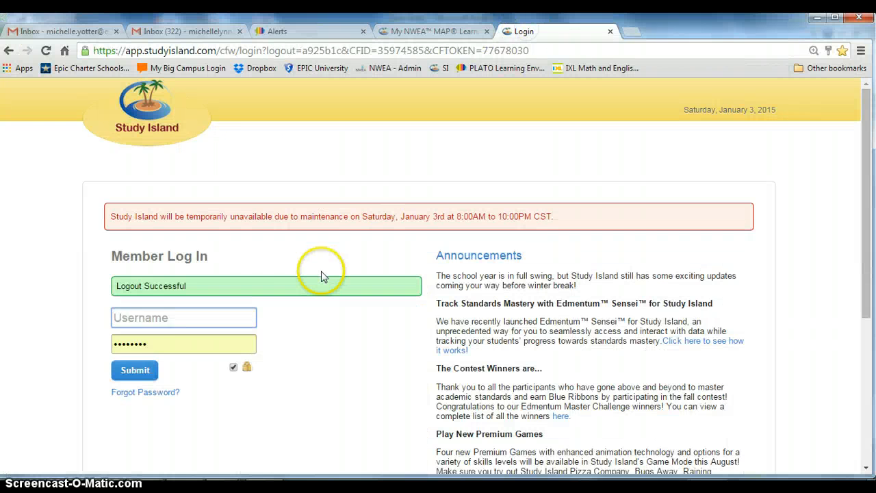
type("sk")
key("Down")
key("Return")
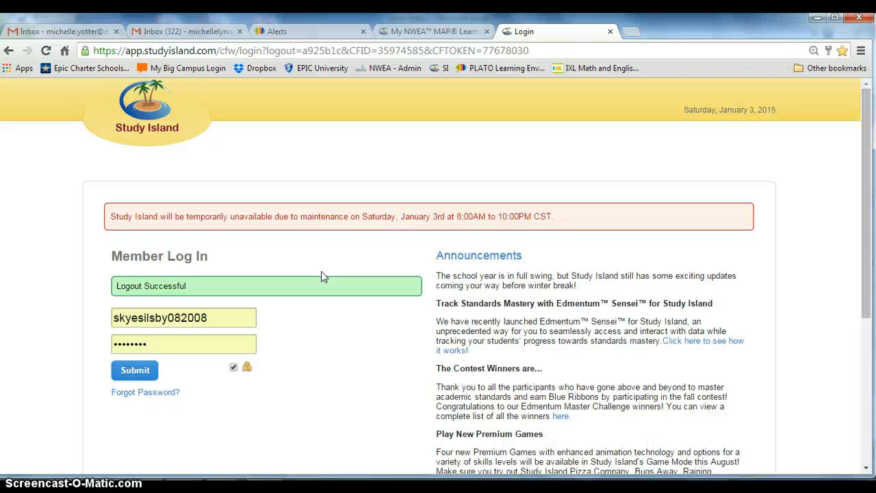
key("Return")
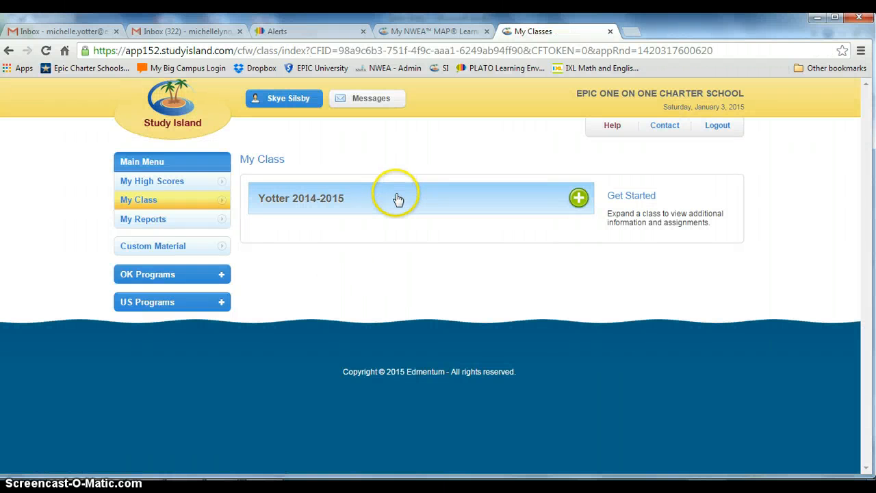
Expand the 2014-2015 class and sort its assignments by Assignment Name.
left_click(398, 198)
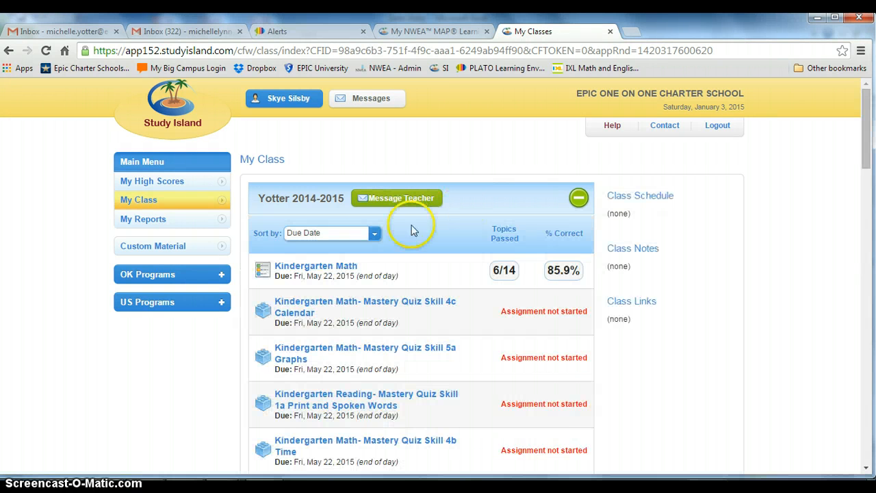
left_click(361, 234)
left_click(357, 245)
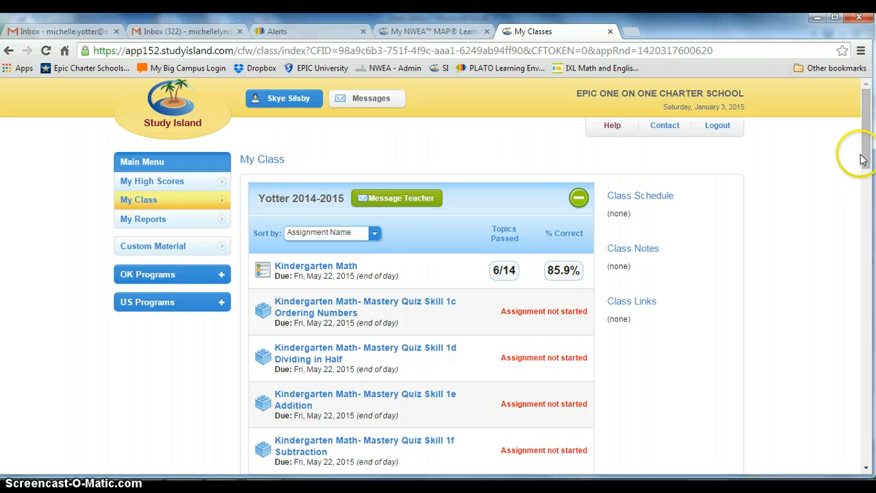
Check the Time topic in the kindergarten Excel checklist and find Kindergarten Math- Mastery Quiz Skill 4b Time in the class assignments.
key("alt+Tab")
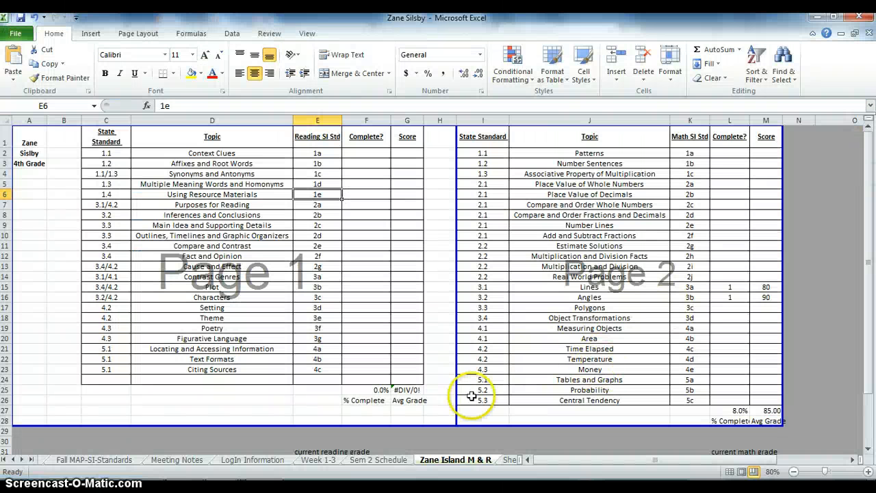
key("alt+Tab")
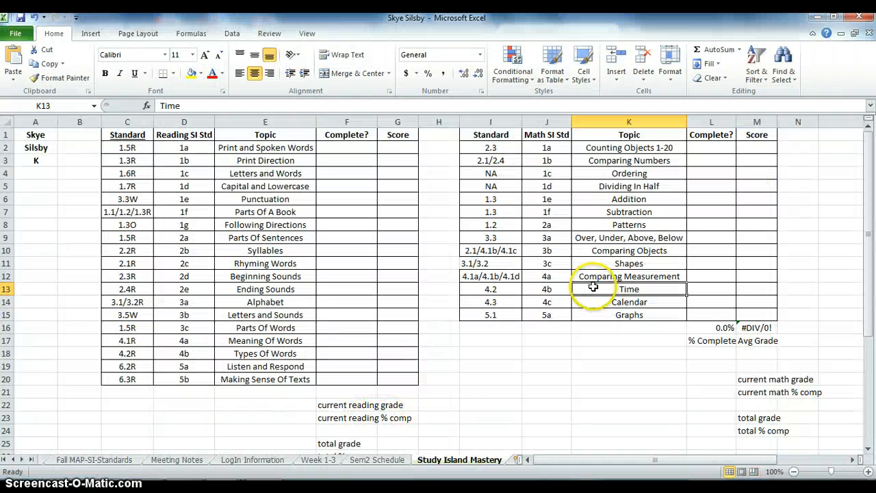
key("alt+Tab")
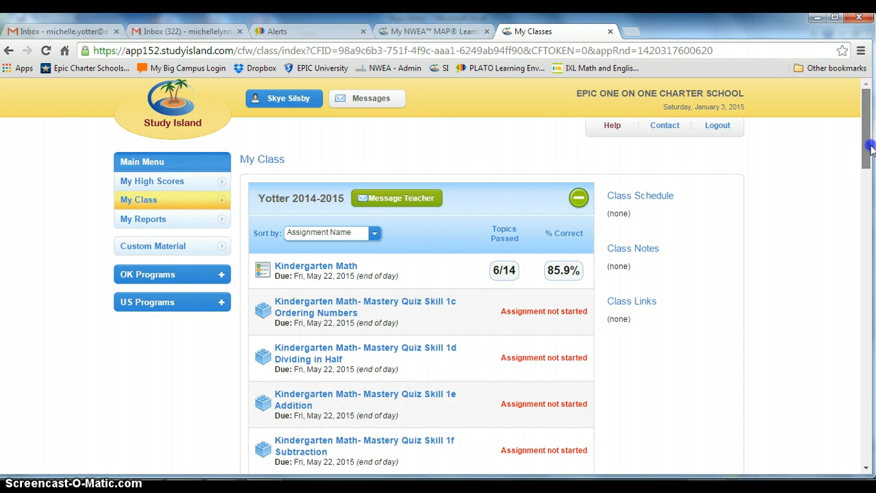
left_click_drag(867, 141, 839, 241)
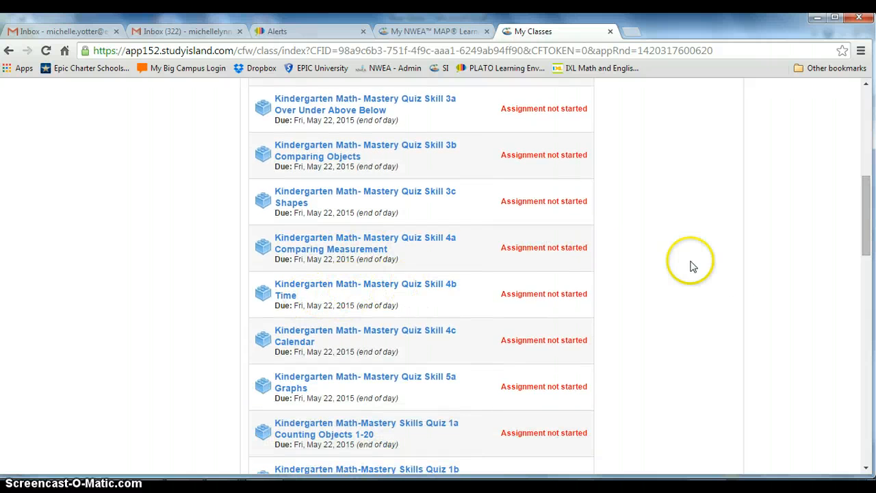
left_click_drag(862, 231, 863, 149)
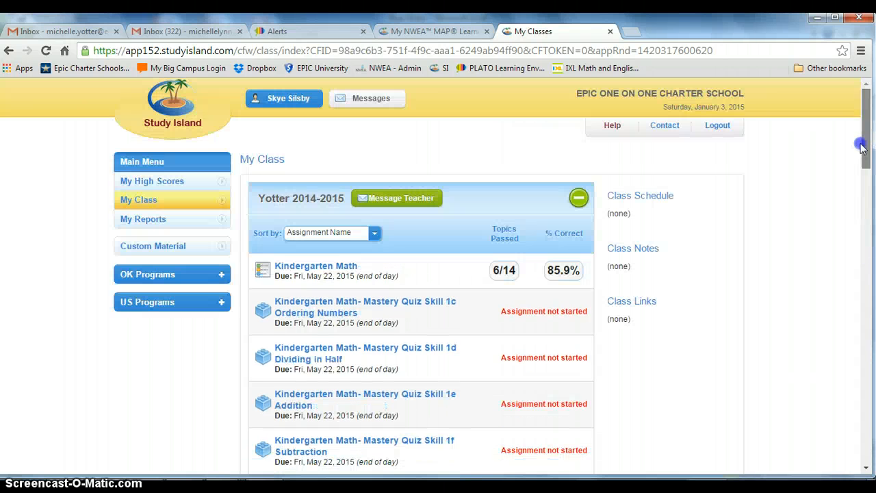
Open the Time topic's practice session options from the Kindergarten Math assignment and go back to the topic list.
left_click(336, 273)
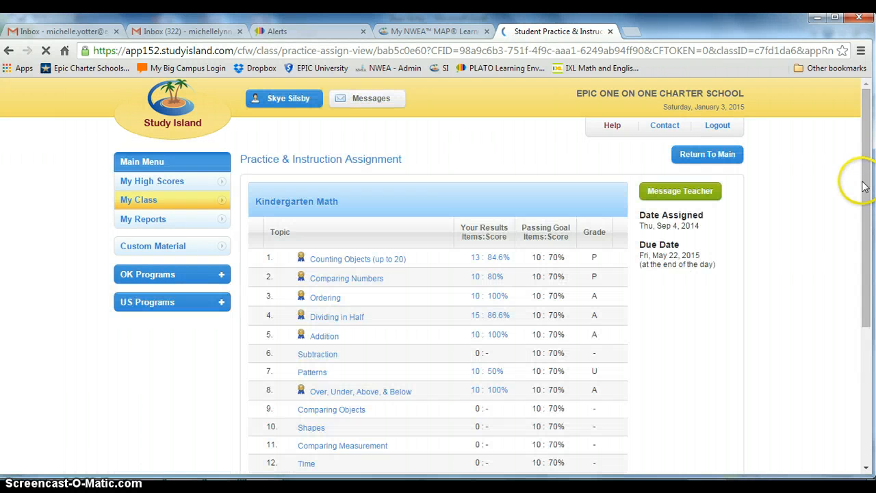
scroll(869, 172, "down", 2)
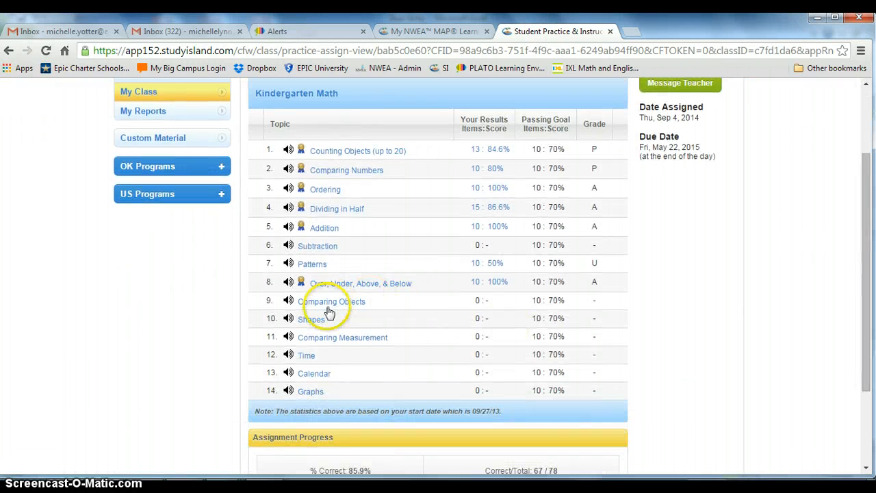
left_click(306, 355)
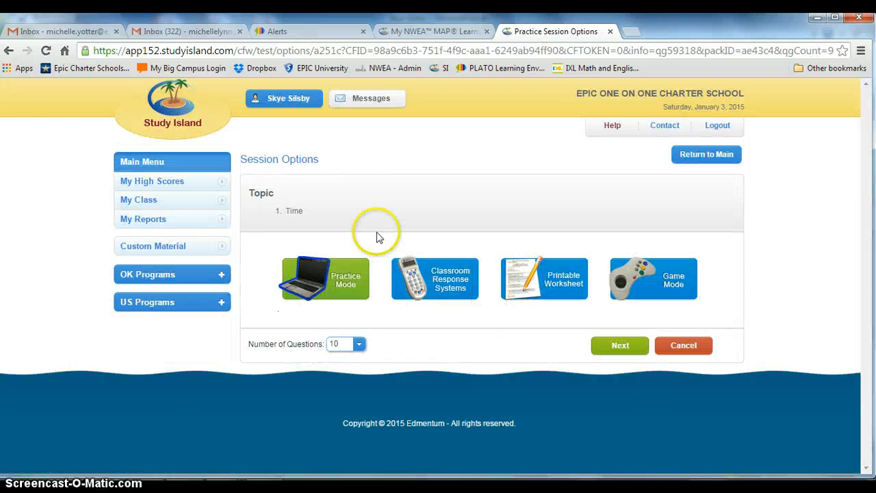
left_click(9, 50)
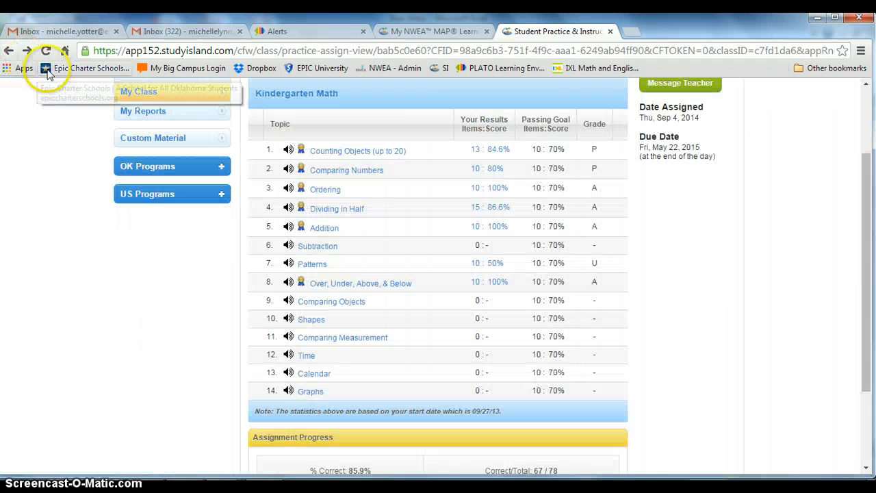
Return to the My Class page and sort the assignments by Assignment Name again.
scroll(869, 214, "up", 3)
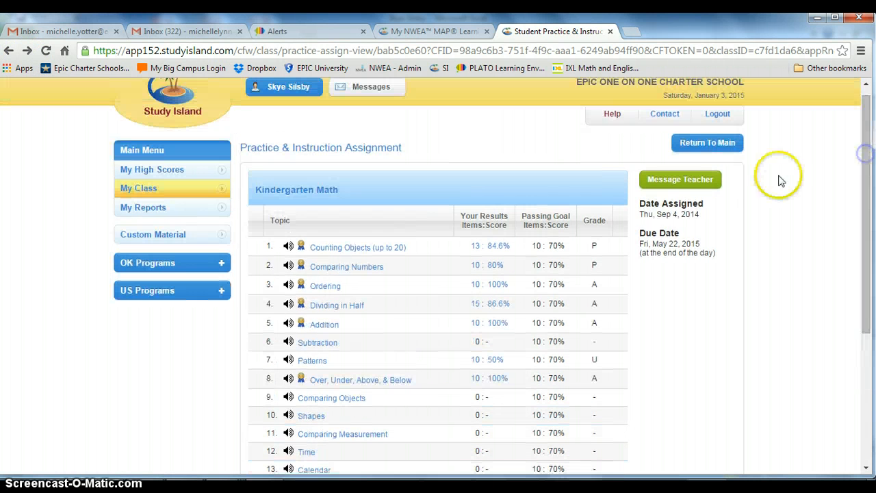
left_click(707, 141)
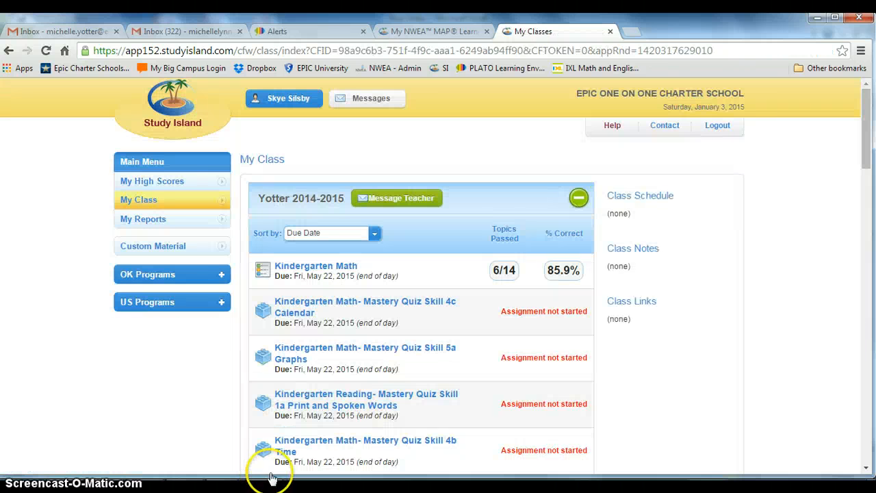
left_click(323, 234)
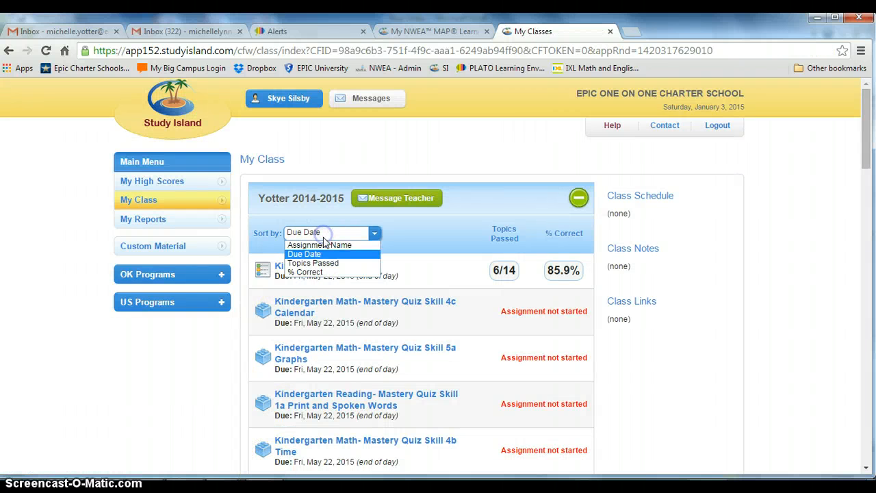
Open the Sem2 Schedule sheet in the kindergarten workbook and examine the Study Island Math, Reading and Sight Words rows.
key("alt+Tab")
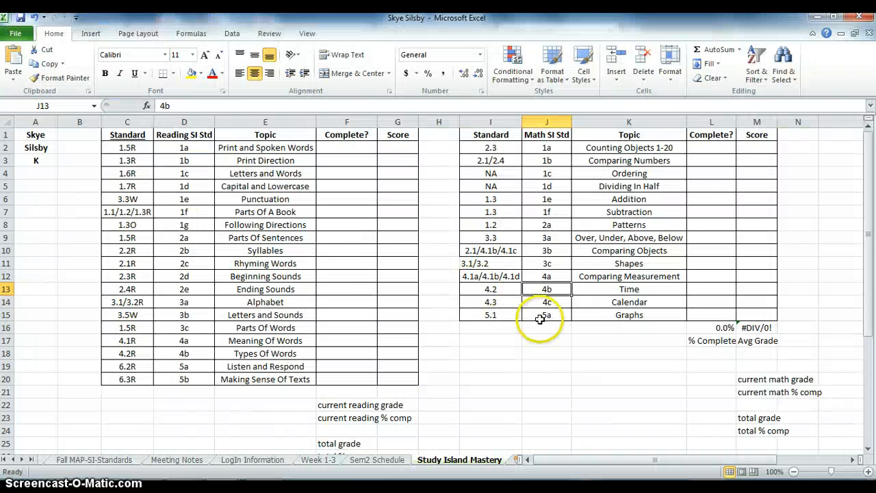
left_click(367, 460)
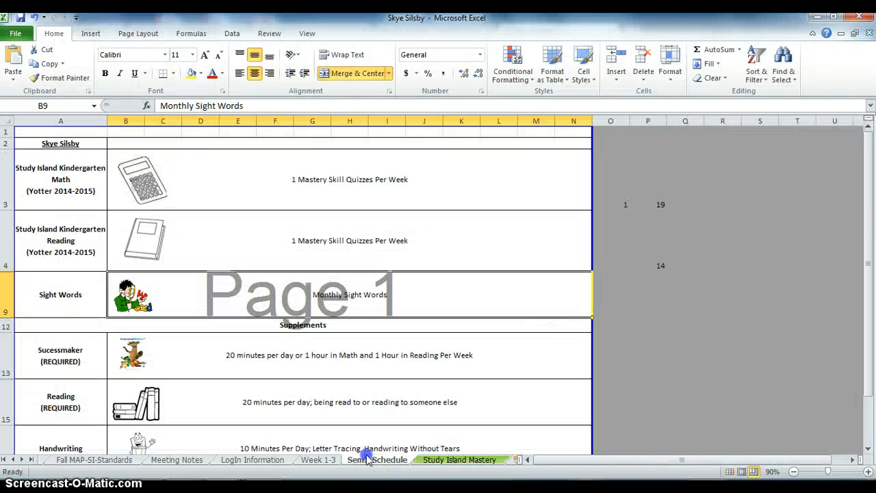
left_click(147, 183)
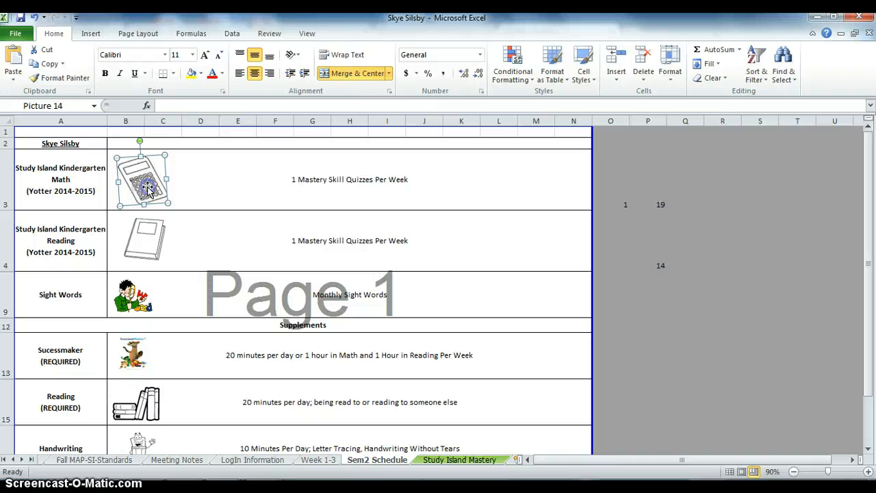
left_click(149, 226)
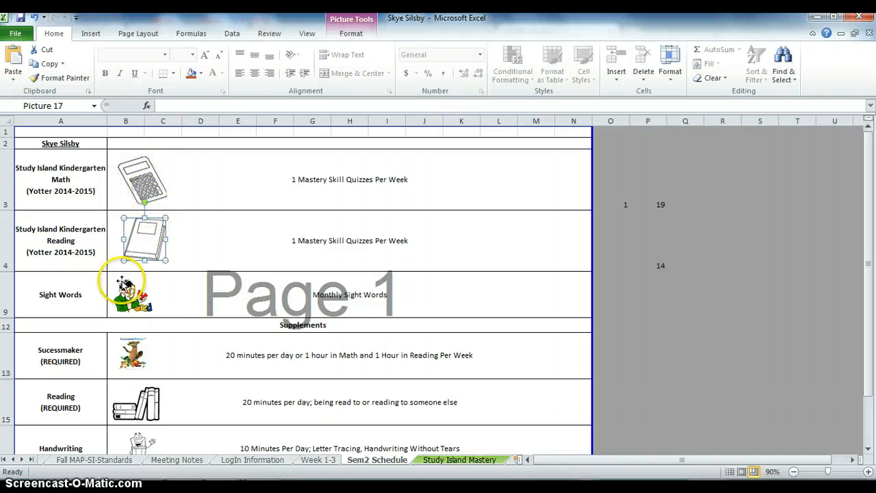
left_click(170, 292)
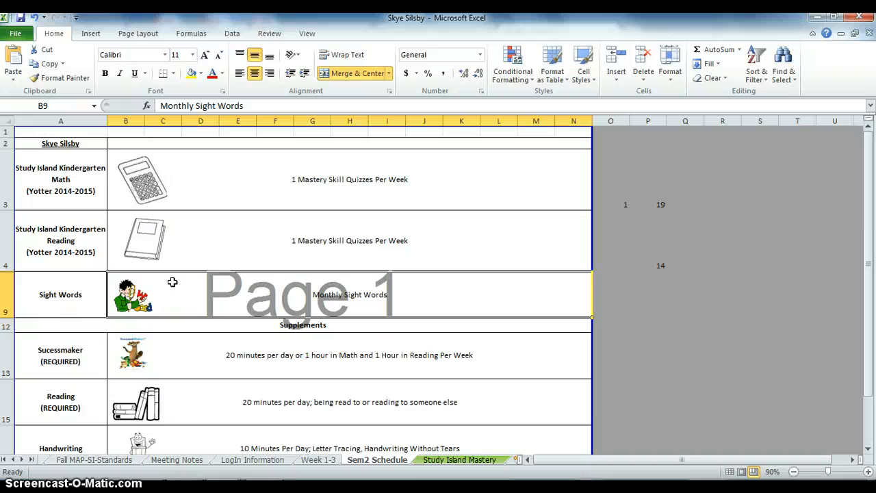
Examine the Supplements section's Sucessmaker row in the kindergarten schedule and switch back to Study Island.
left_click_drag(868, 305, 872, 344)
left_click(506, 338)
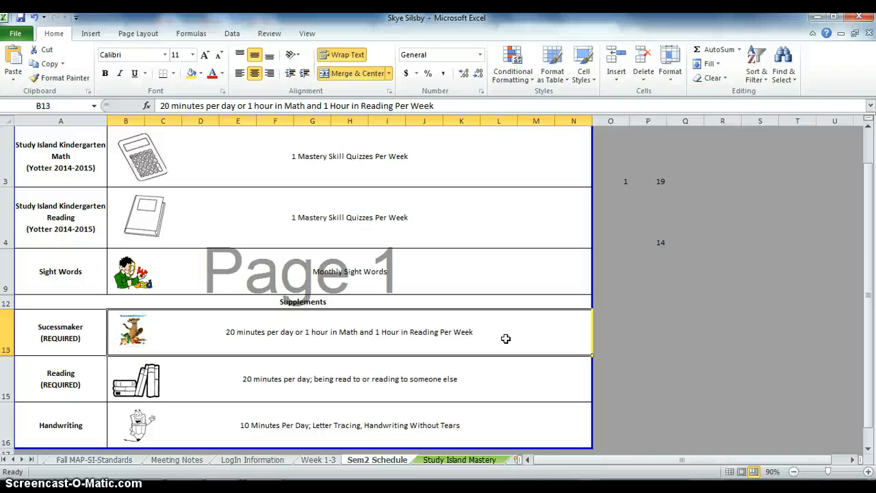
key("alt+Tab")
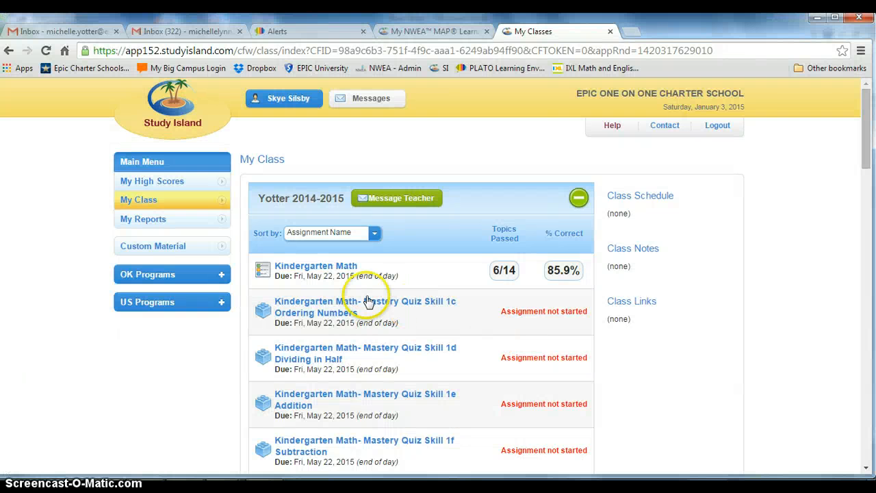